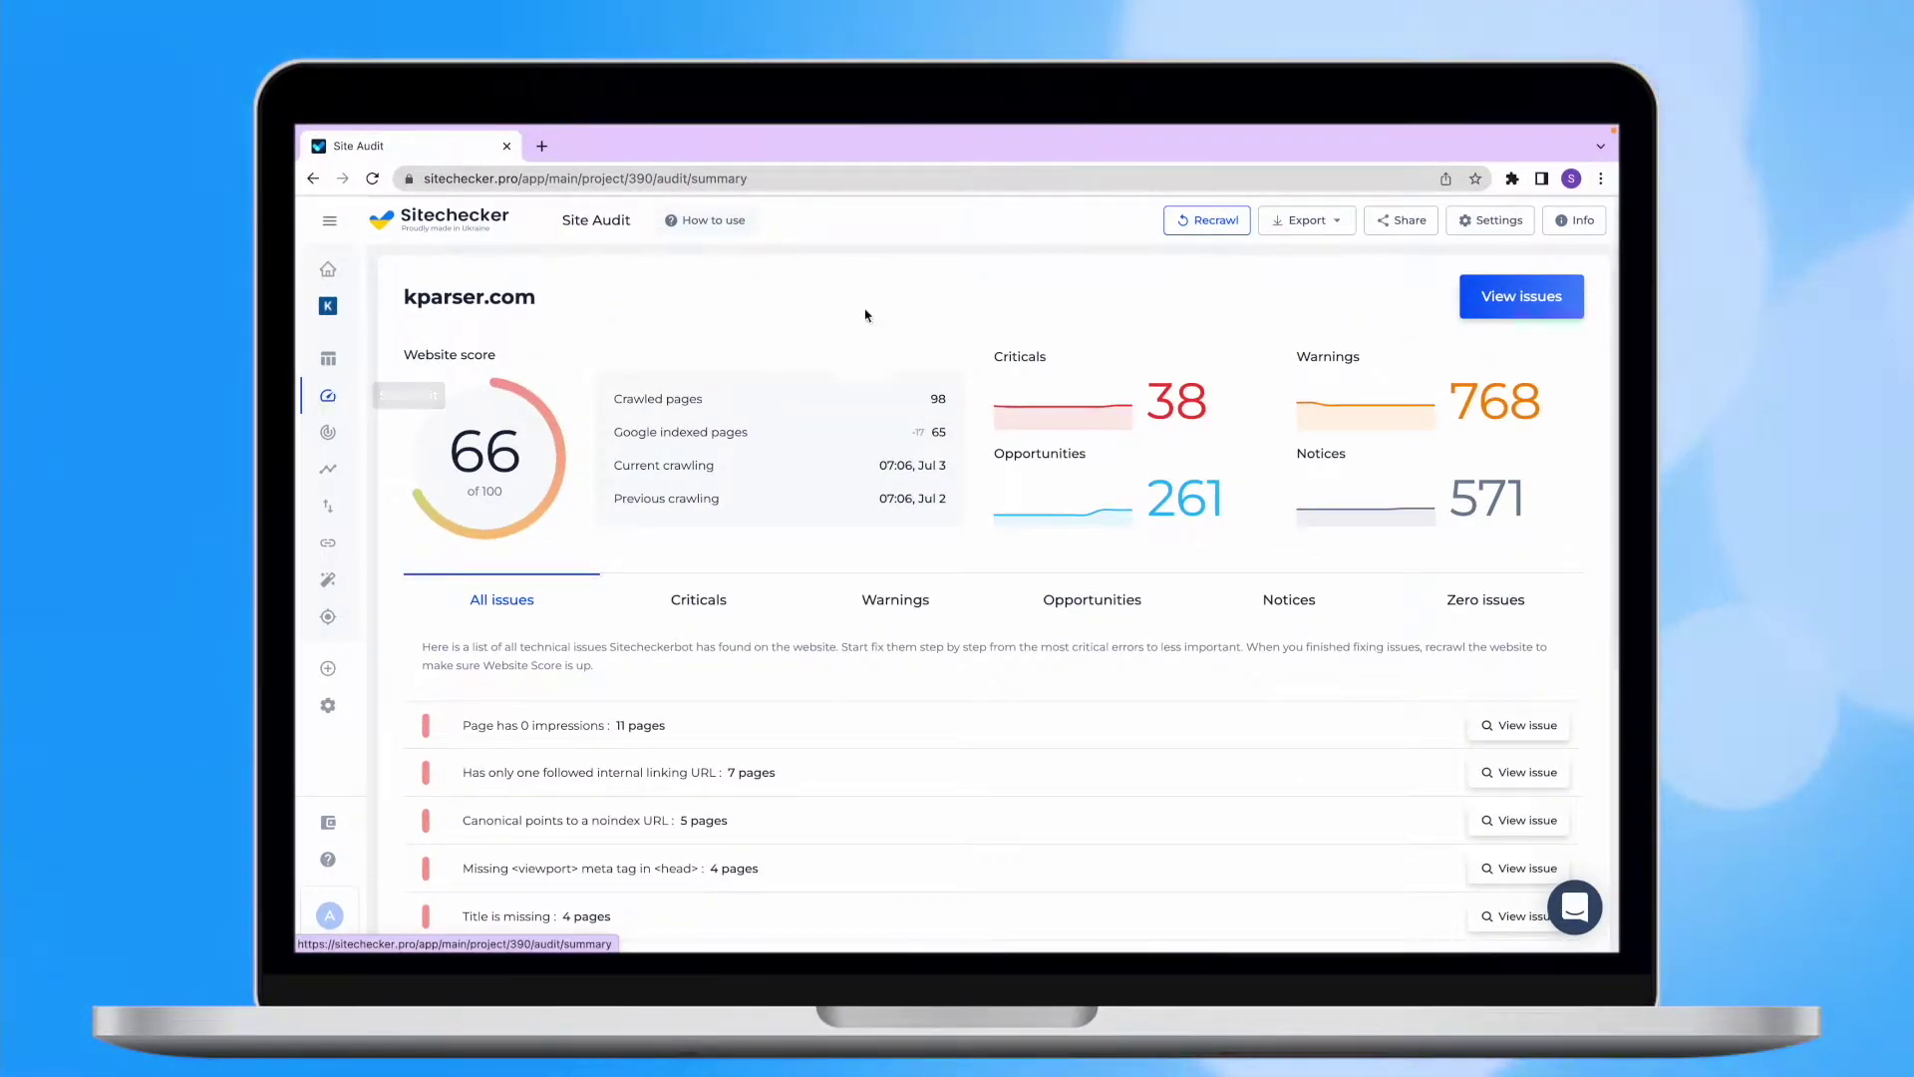
click(1490, 289)
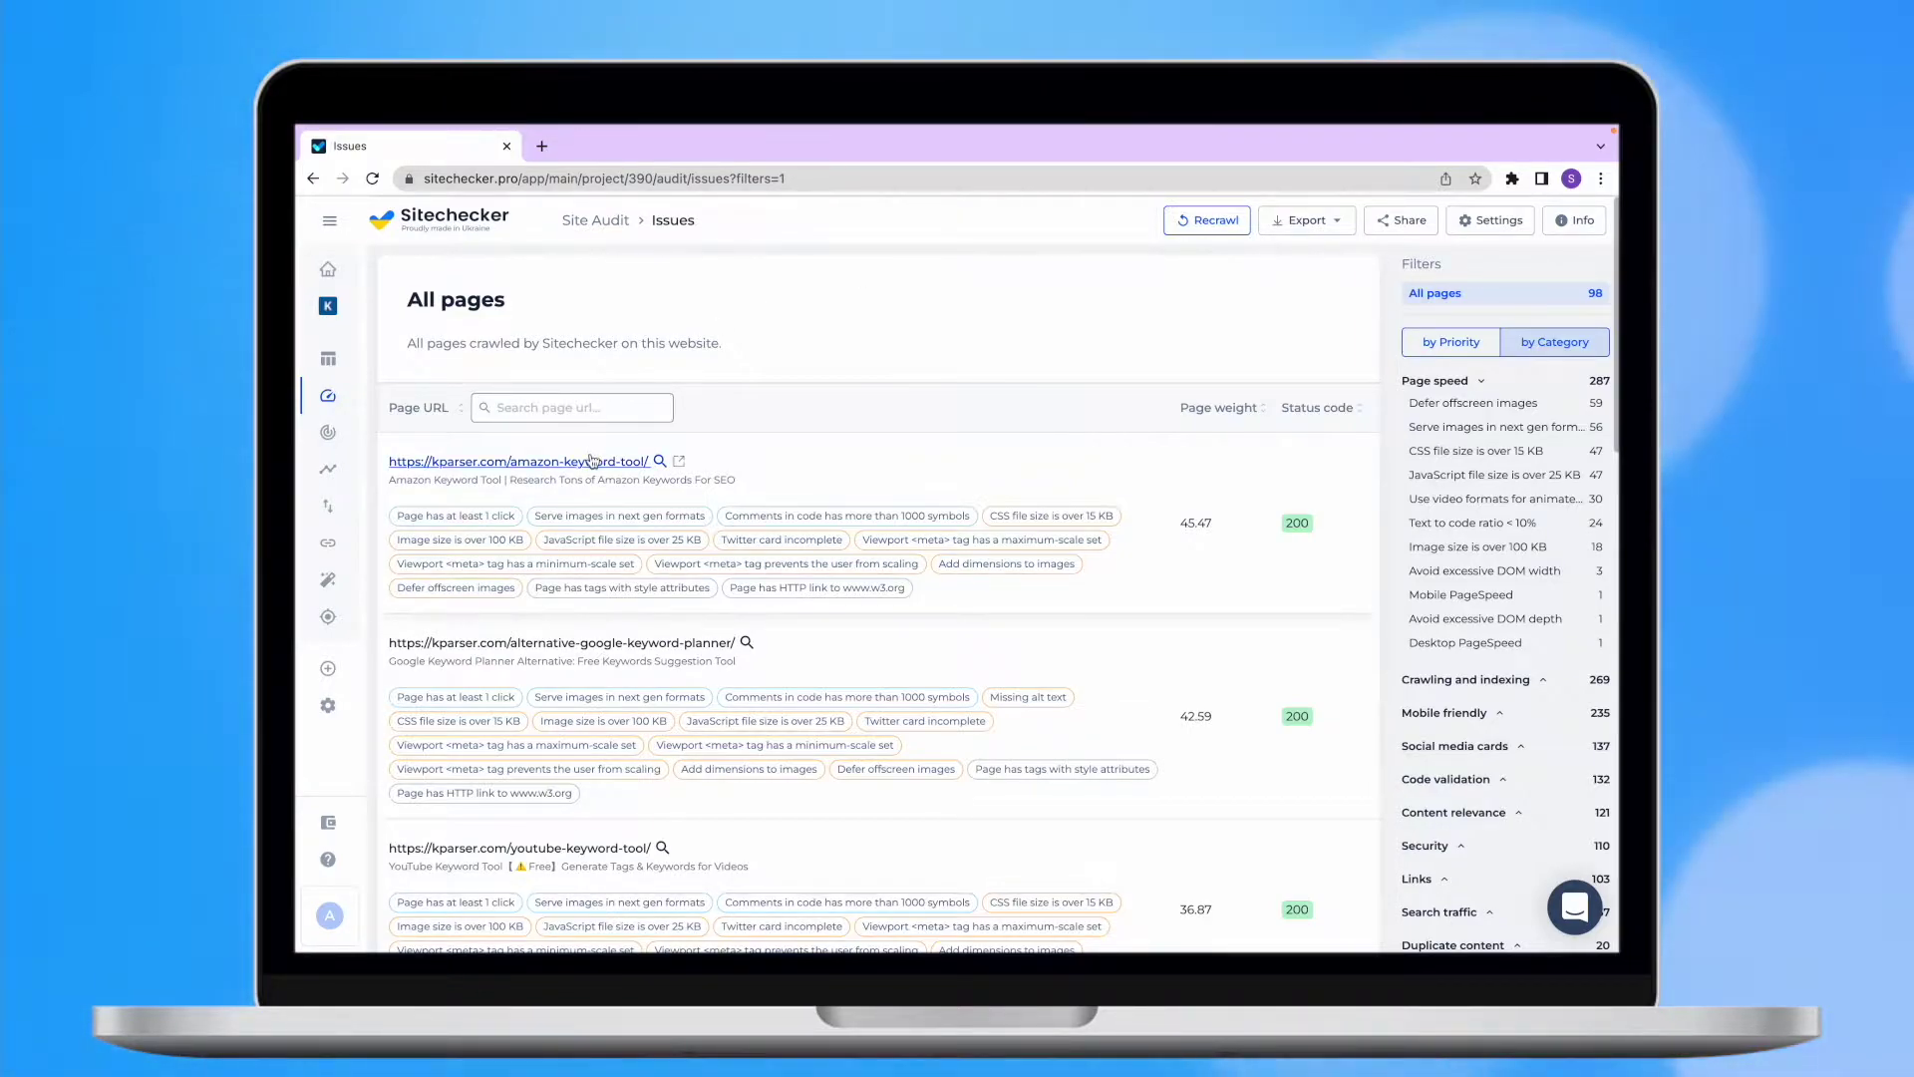
click(590, 461)
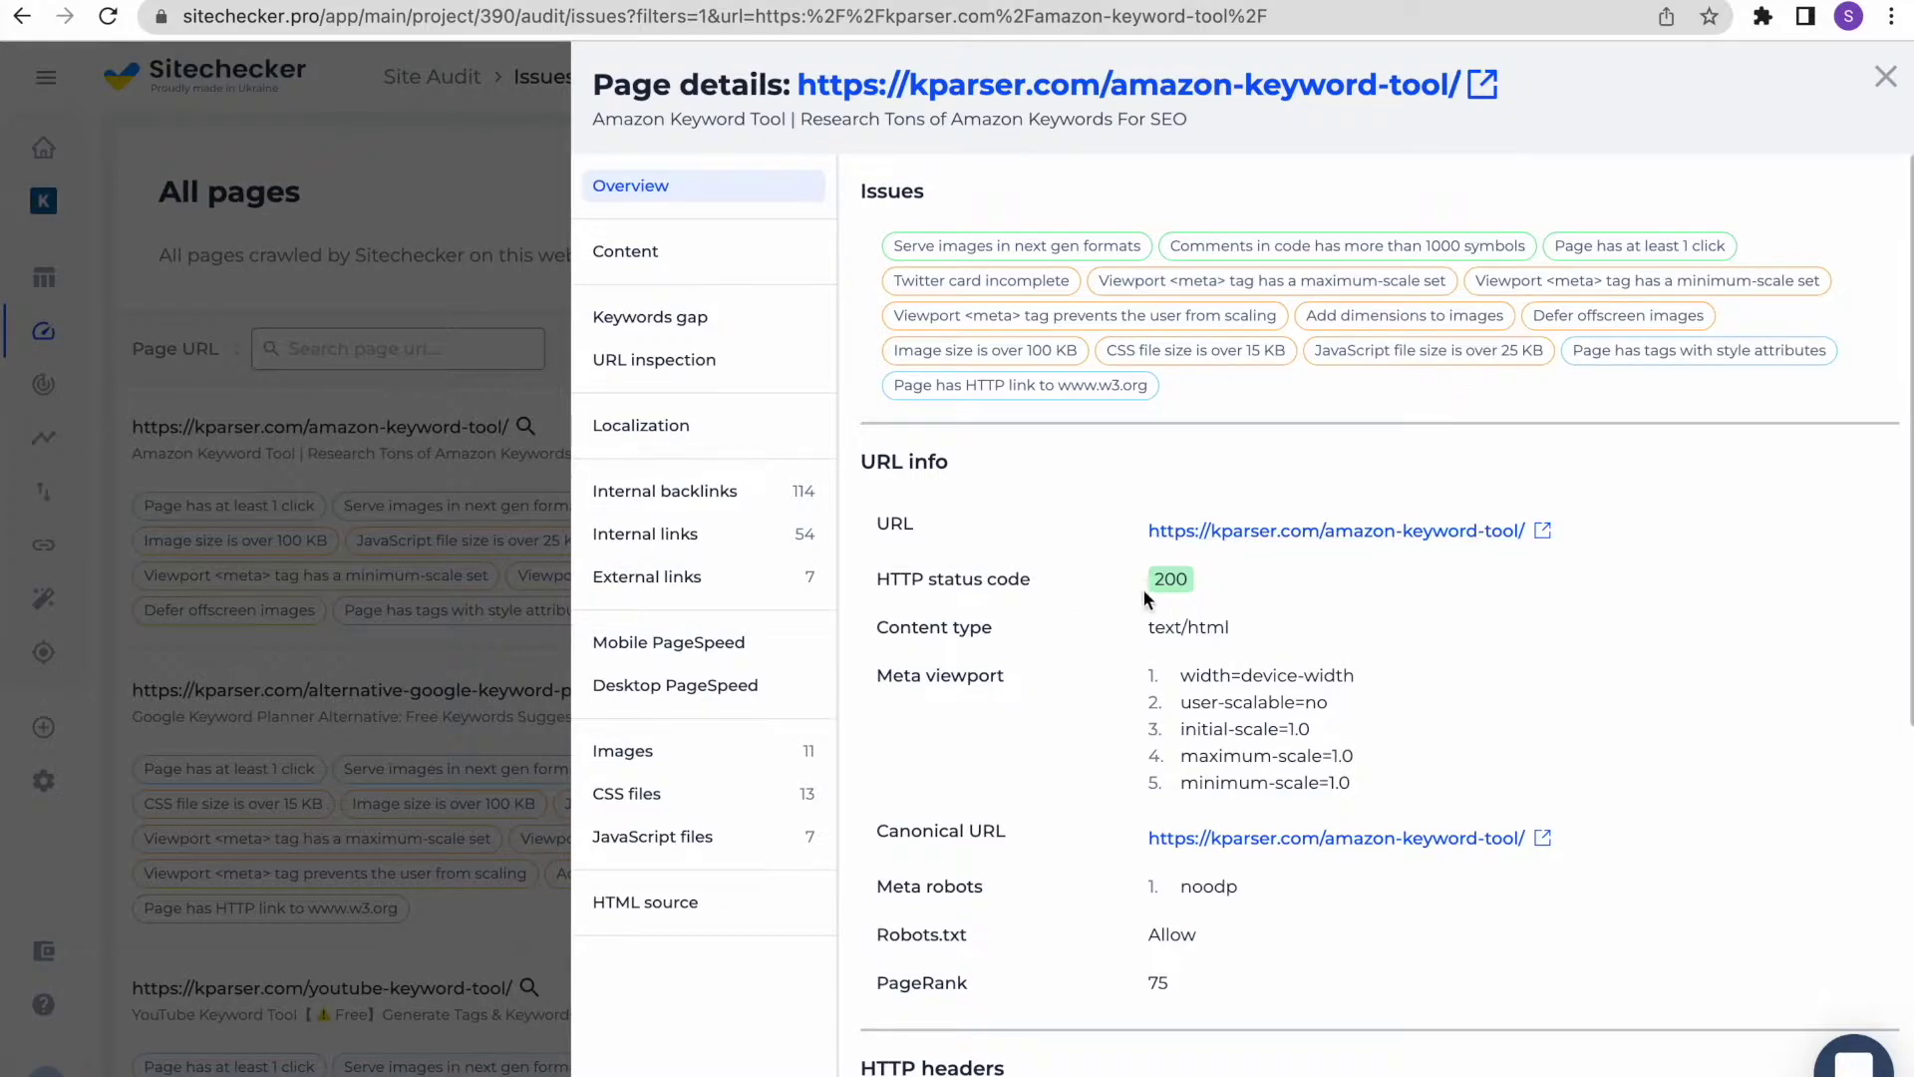
Scroll the Overview down to the HTTP headers, showing server nginx and X-Frame-Options SAMEORIGIN.
scroll(1194, 578, down, 2)
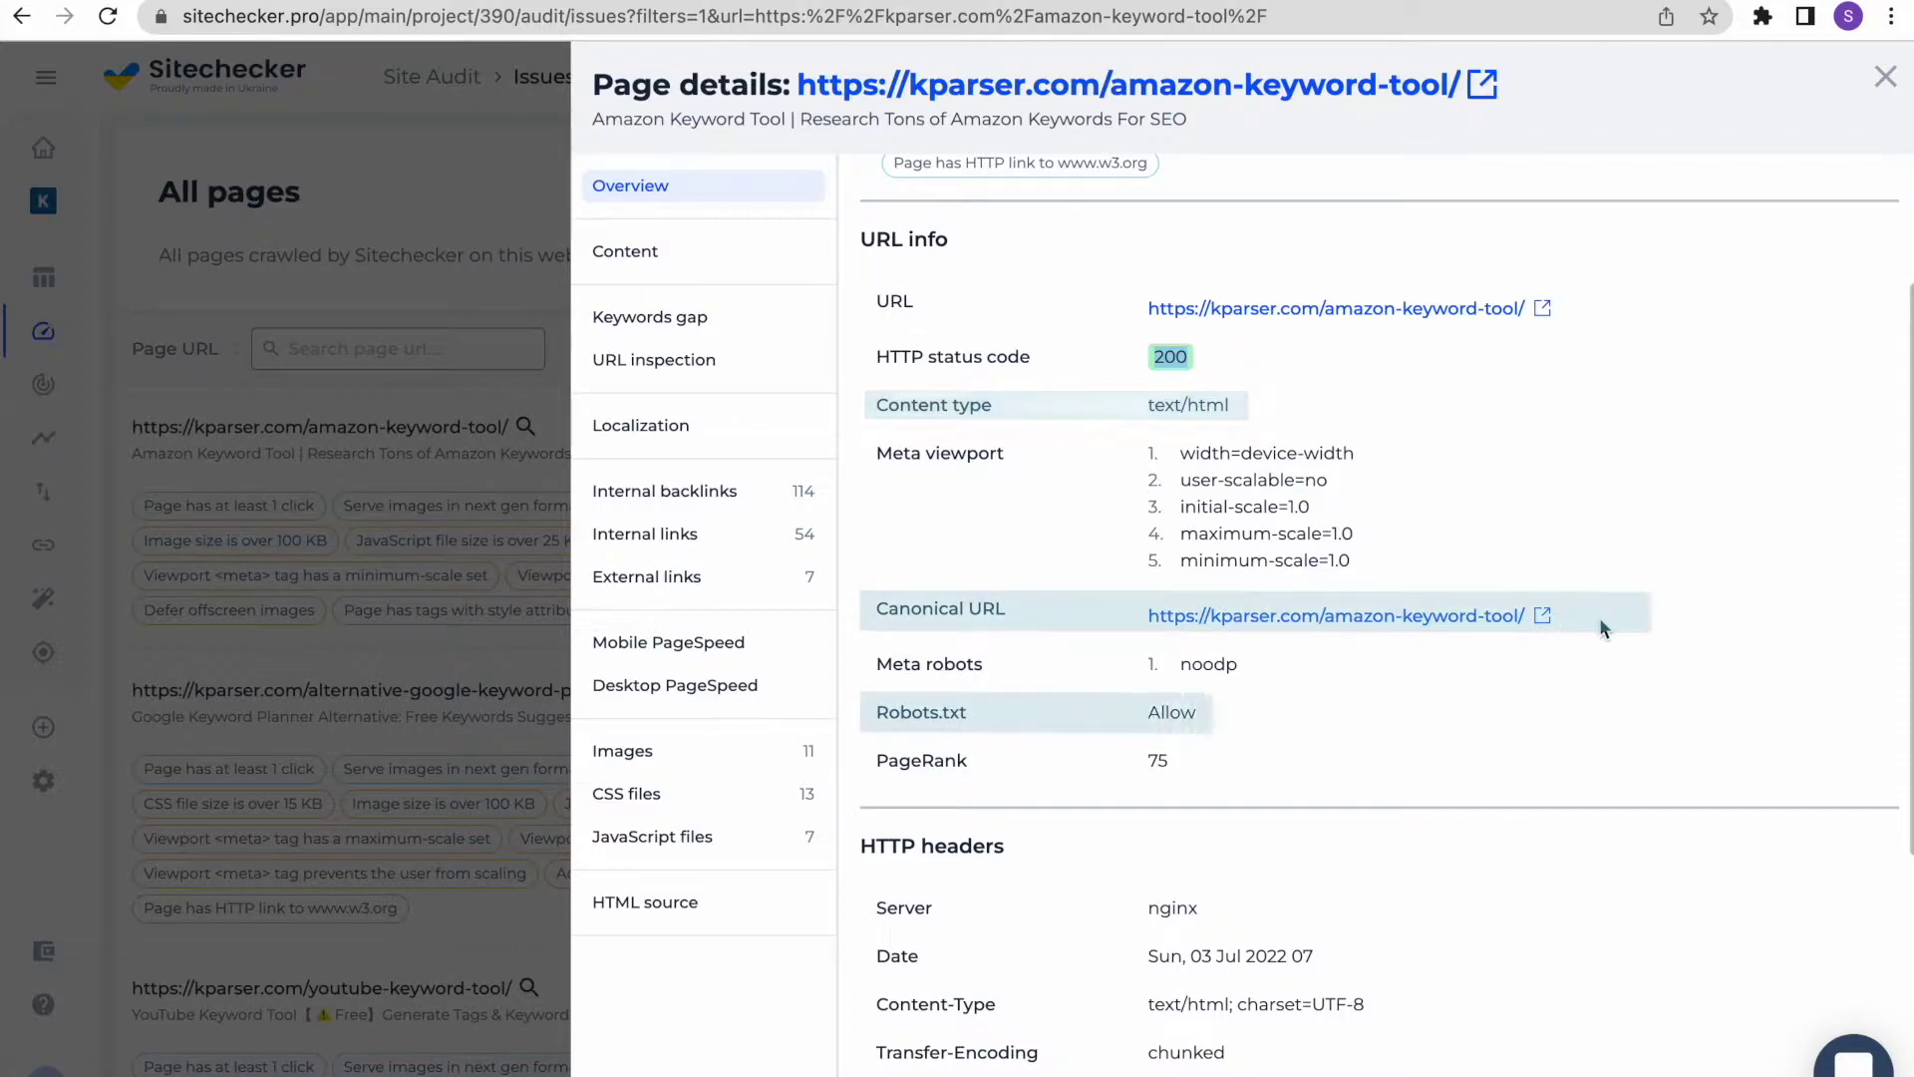
scroll(1599, 618, down, 4)
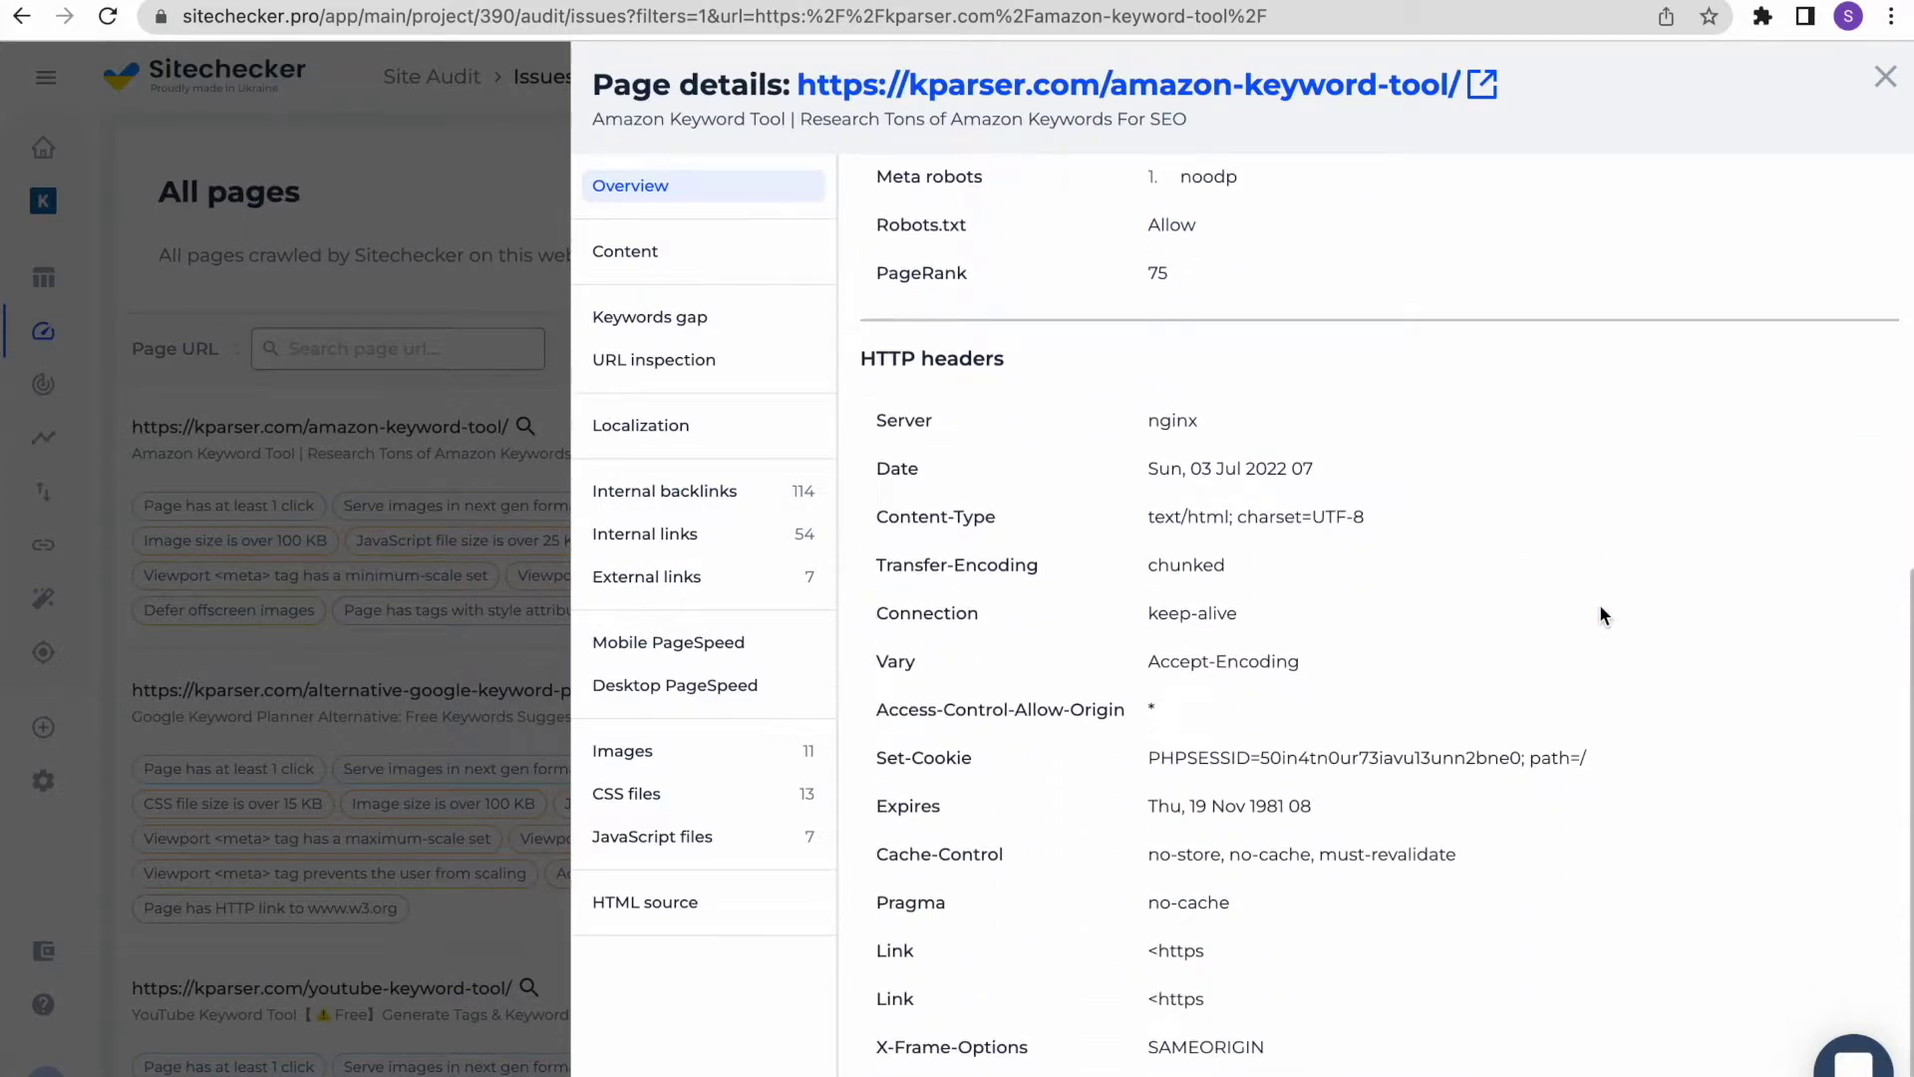
Review the Content section's title, H1–H6 headings and word counts, down to the Open Graph and Twitter tags.
click(774, 260)
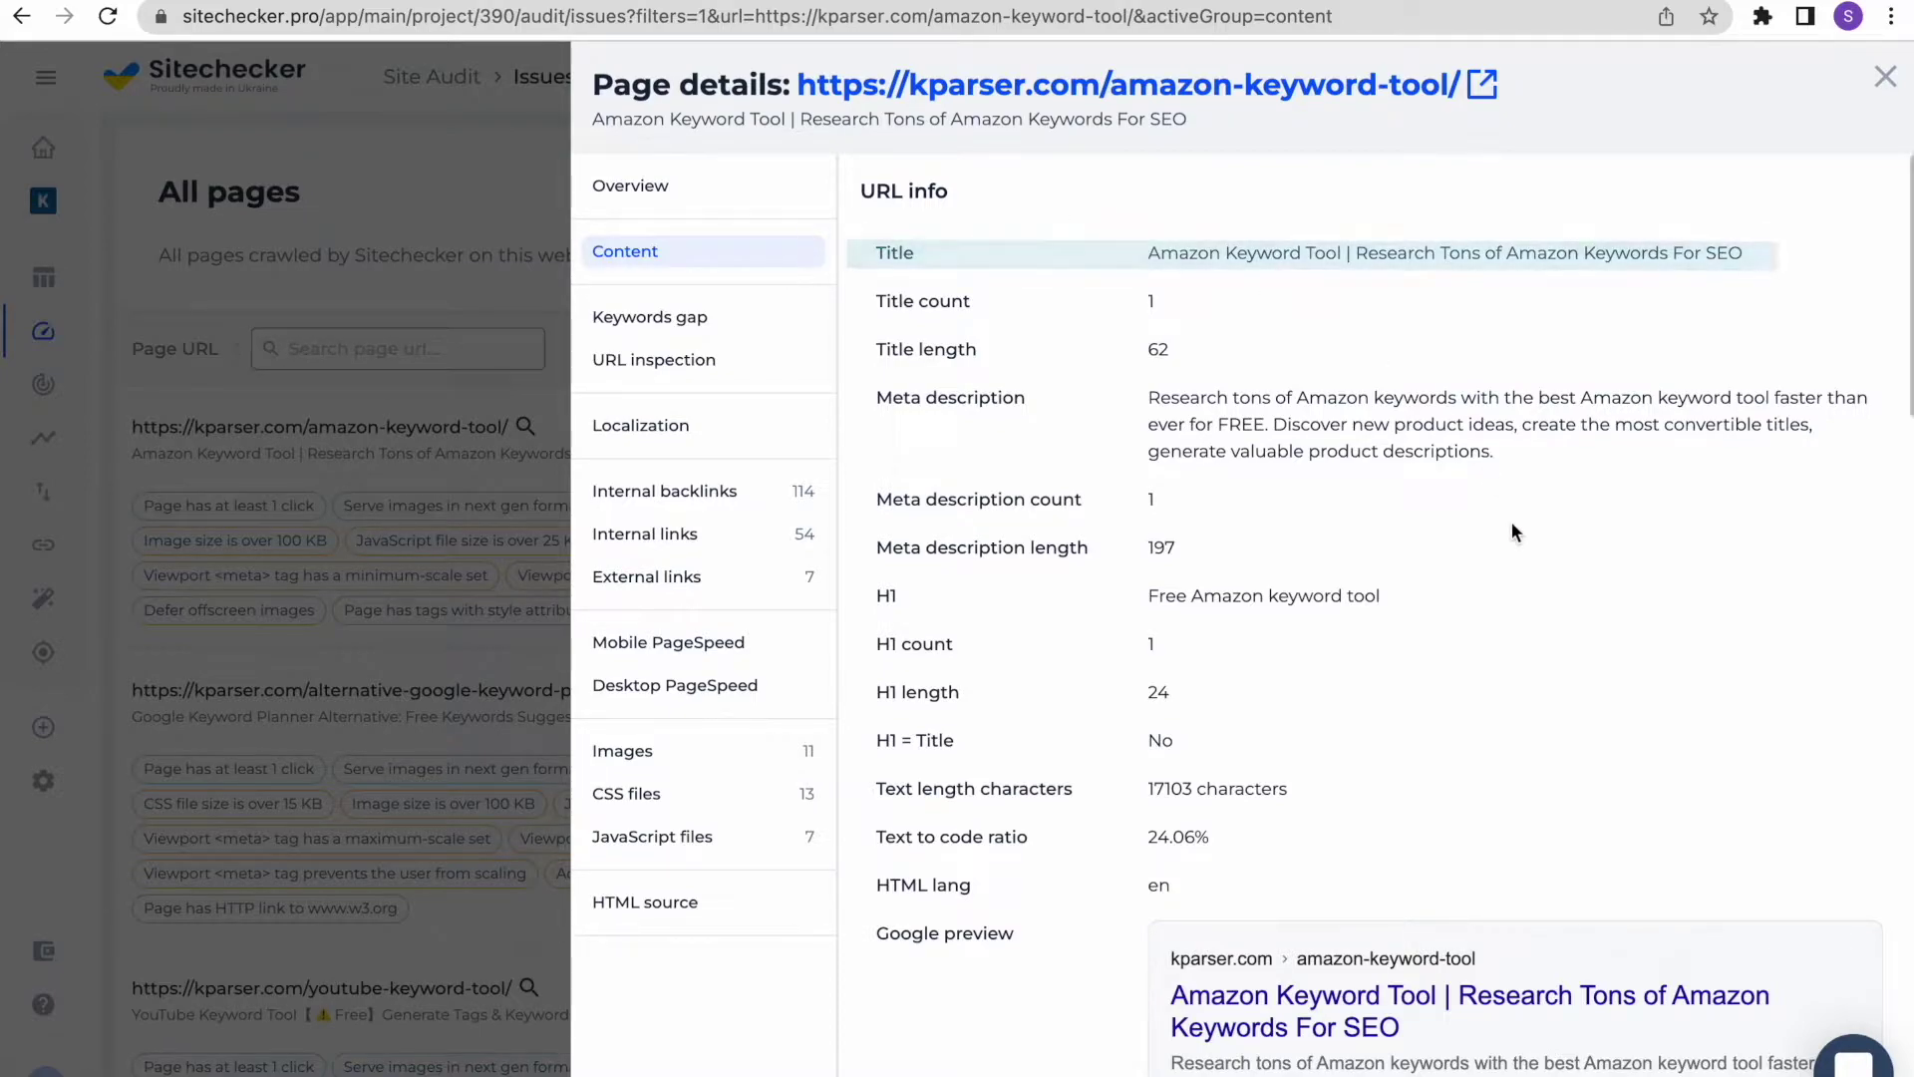
scroll(1513, 531, down, 10)
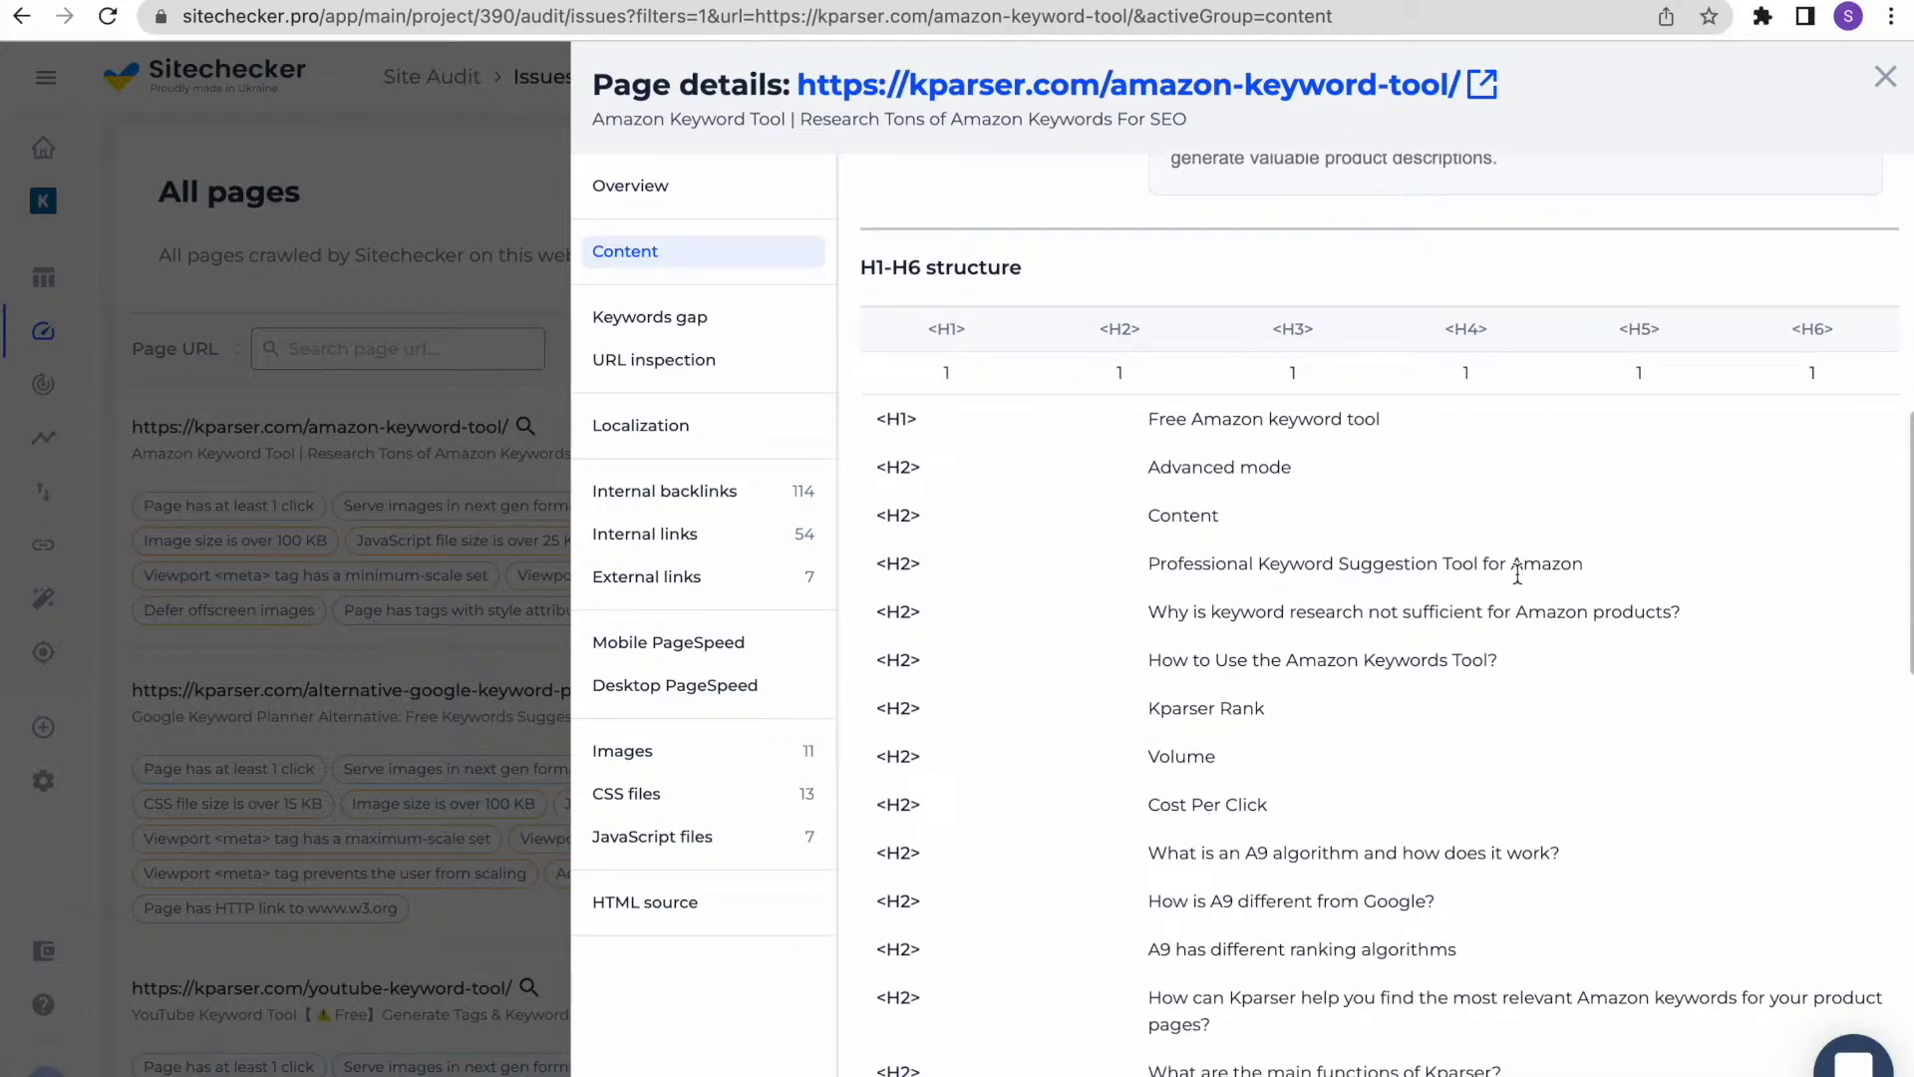
scroll(1516, 575, down, 11)
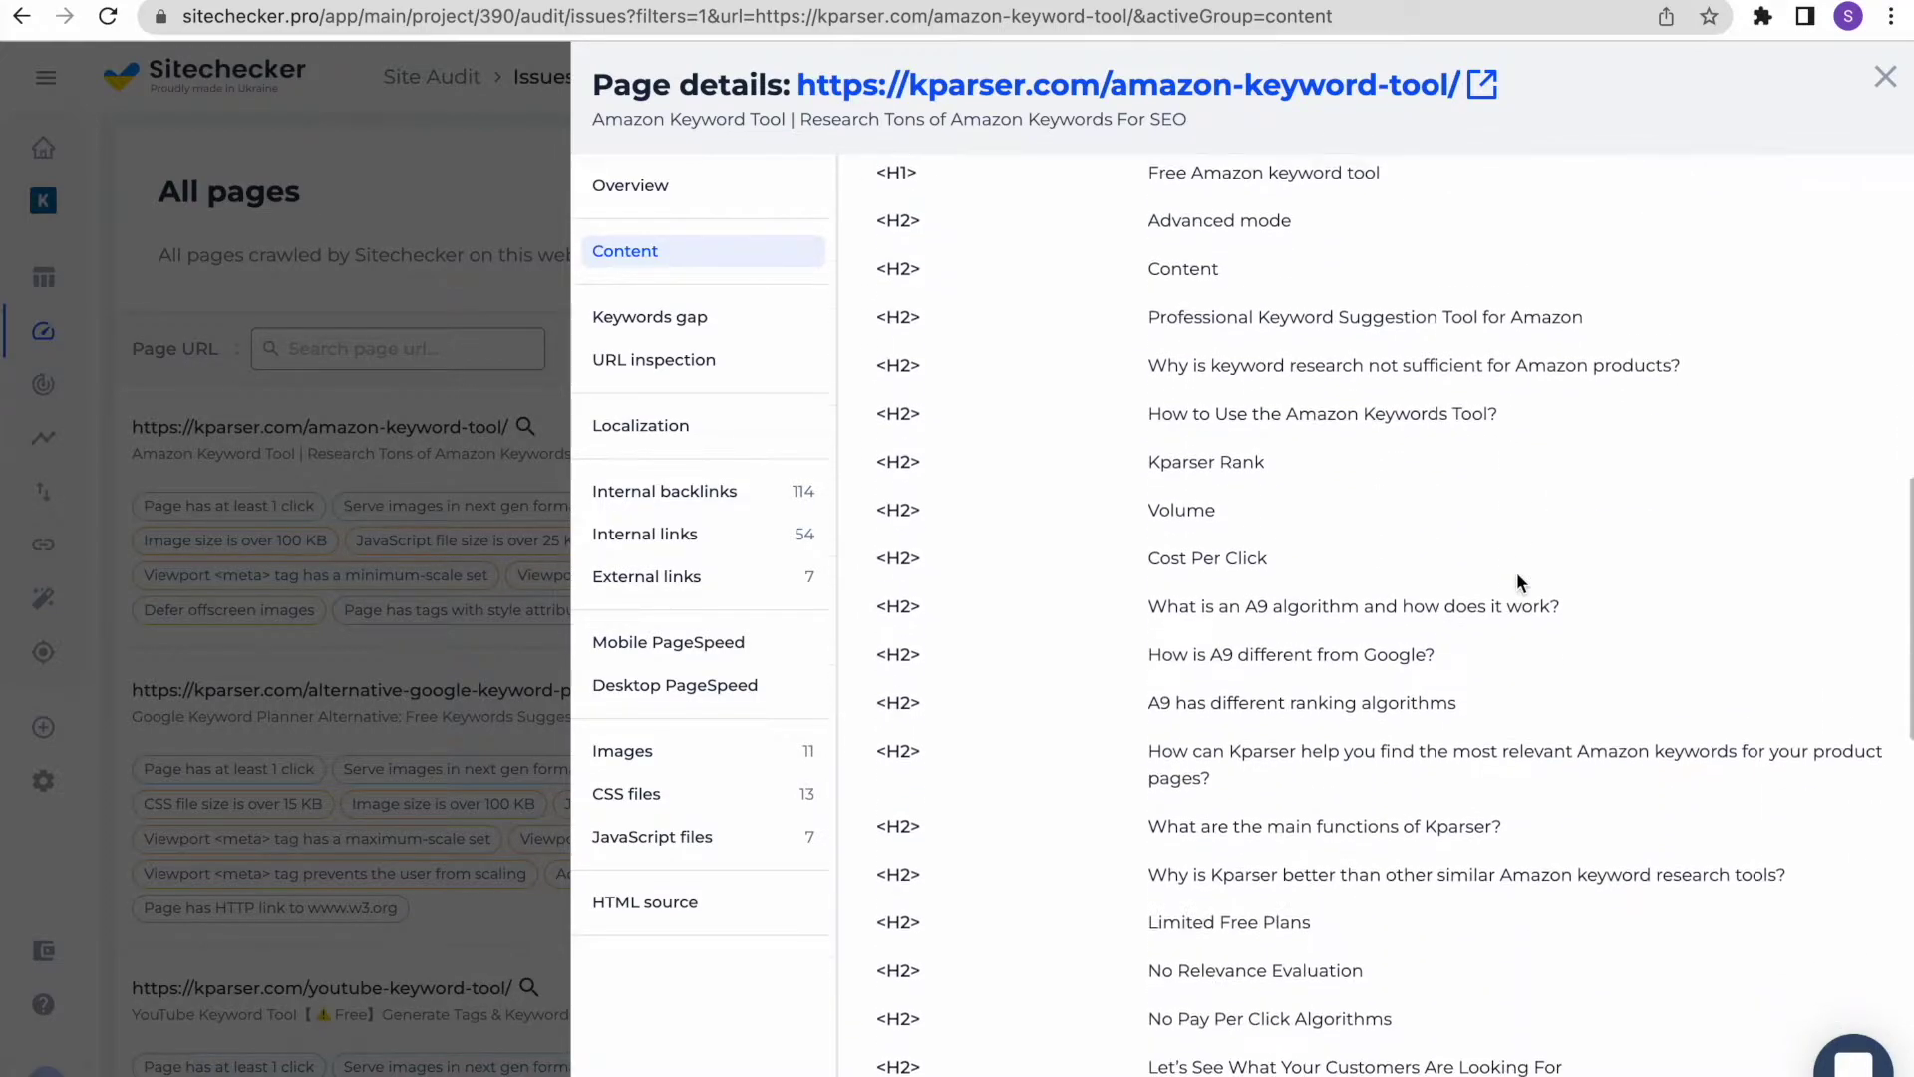
scroll(1516, 575, down, 6)
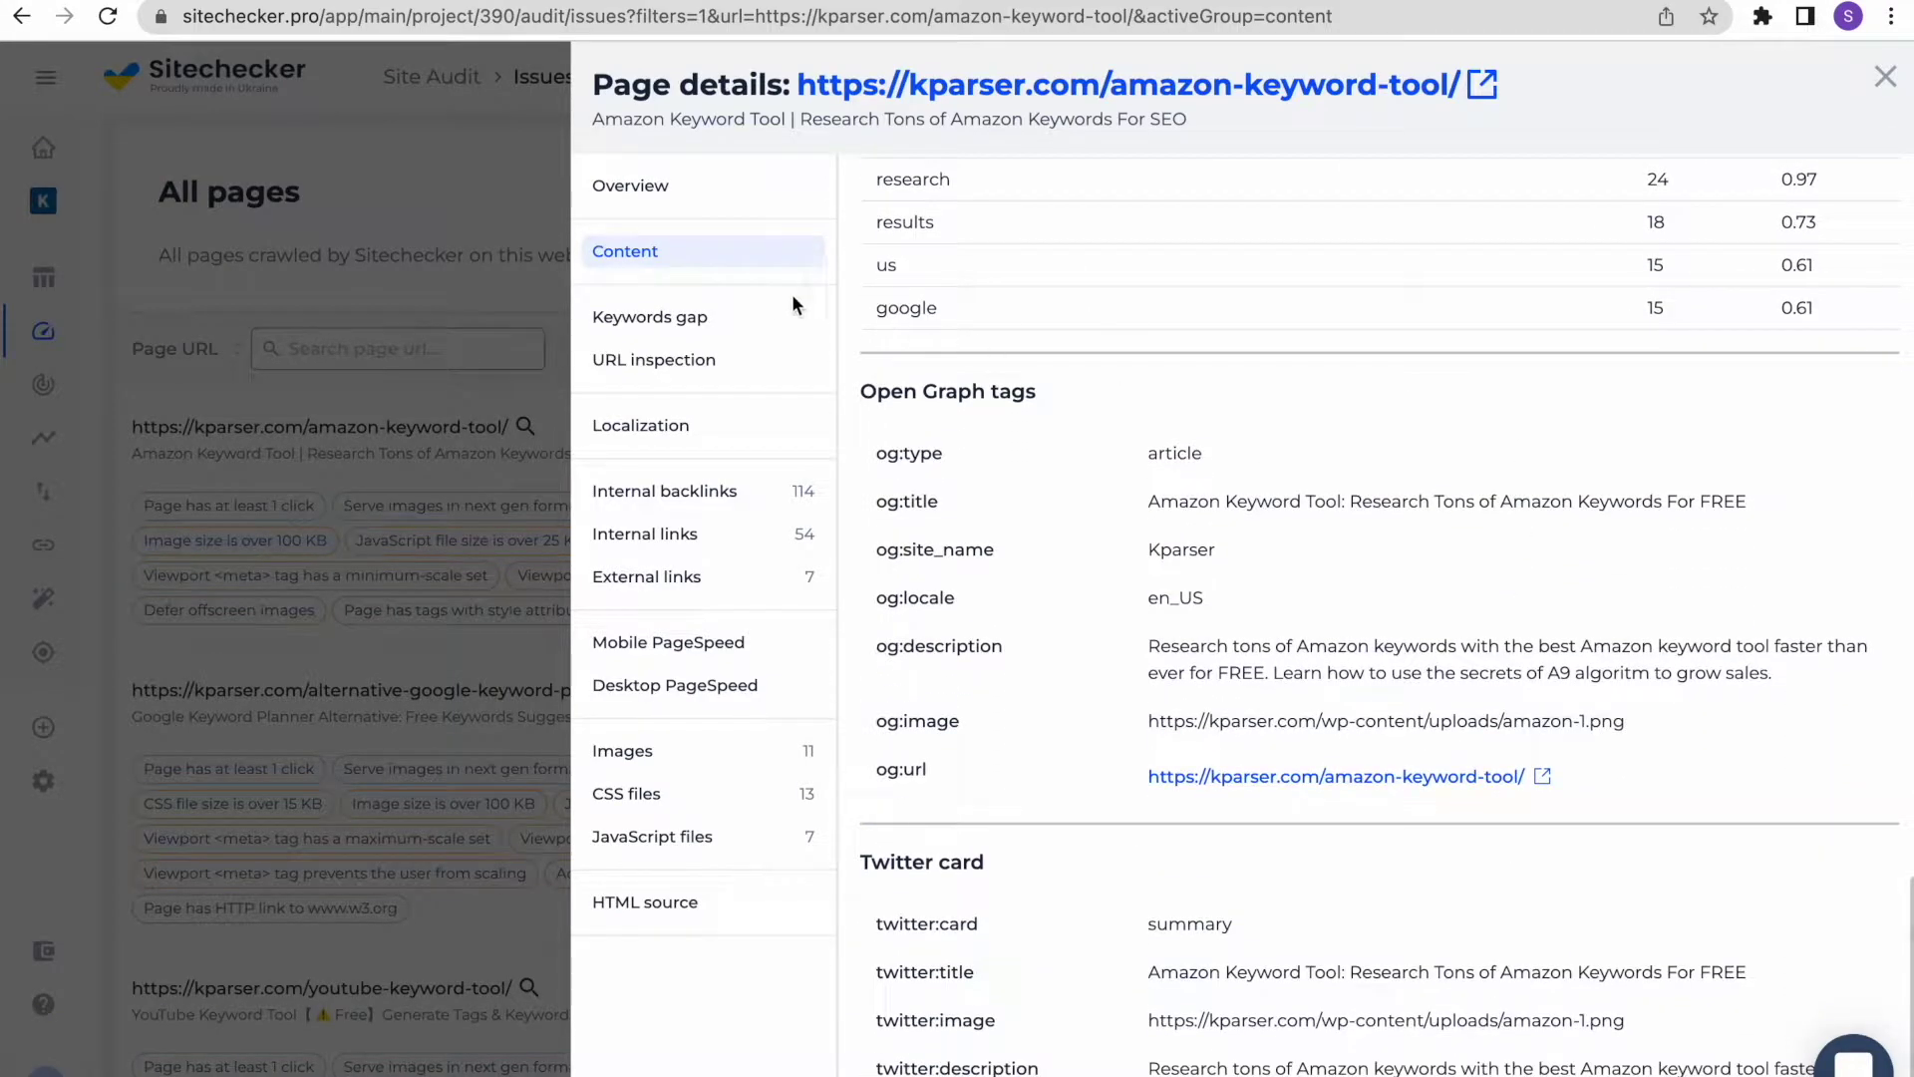
View Keywords gap across its columns and down to Top keywords to expand the content.
click(709, 317)
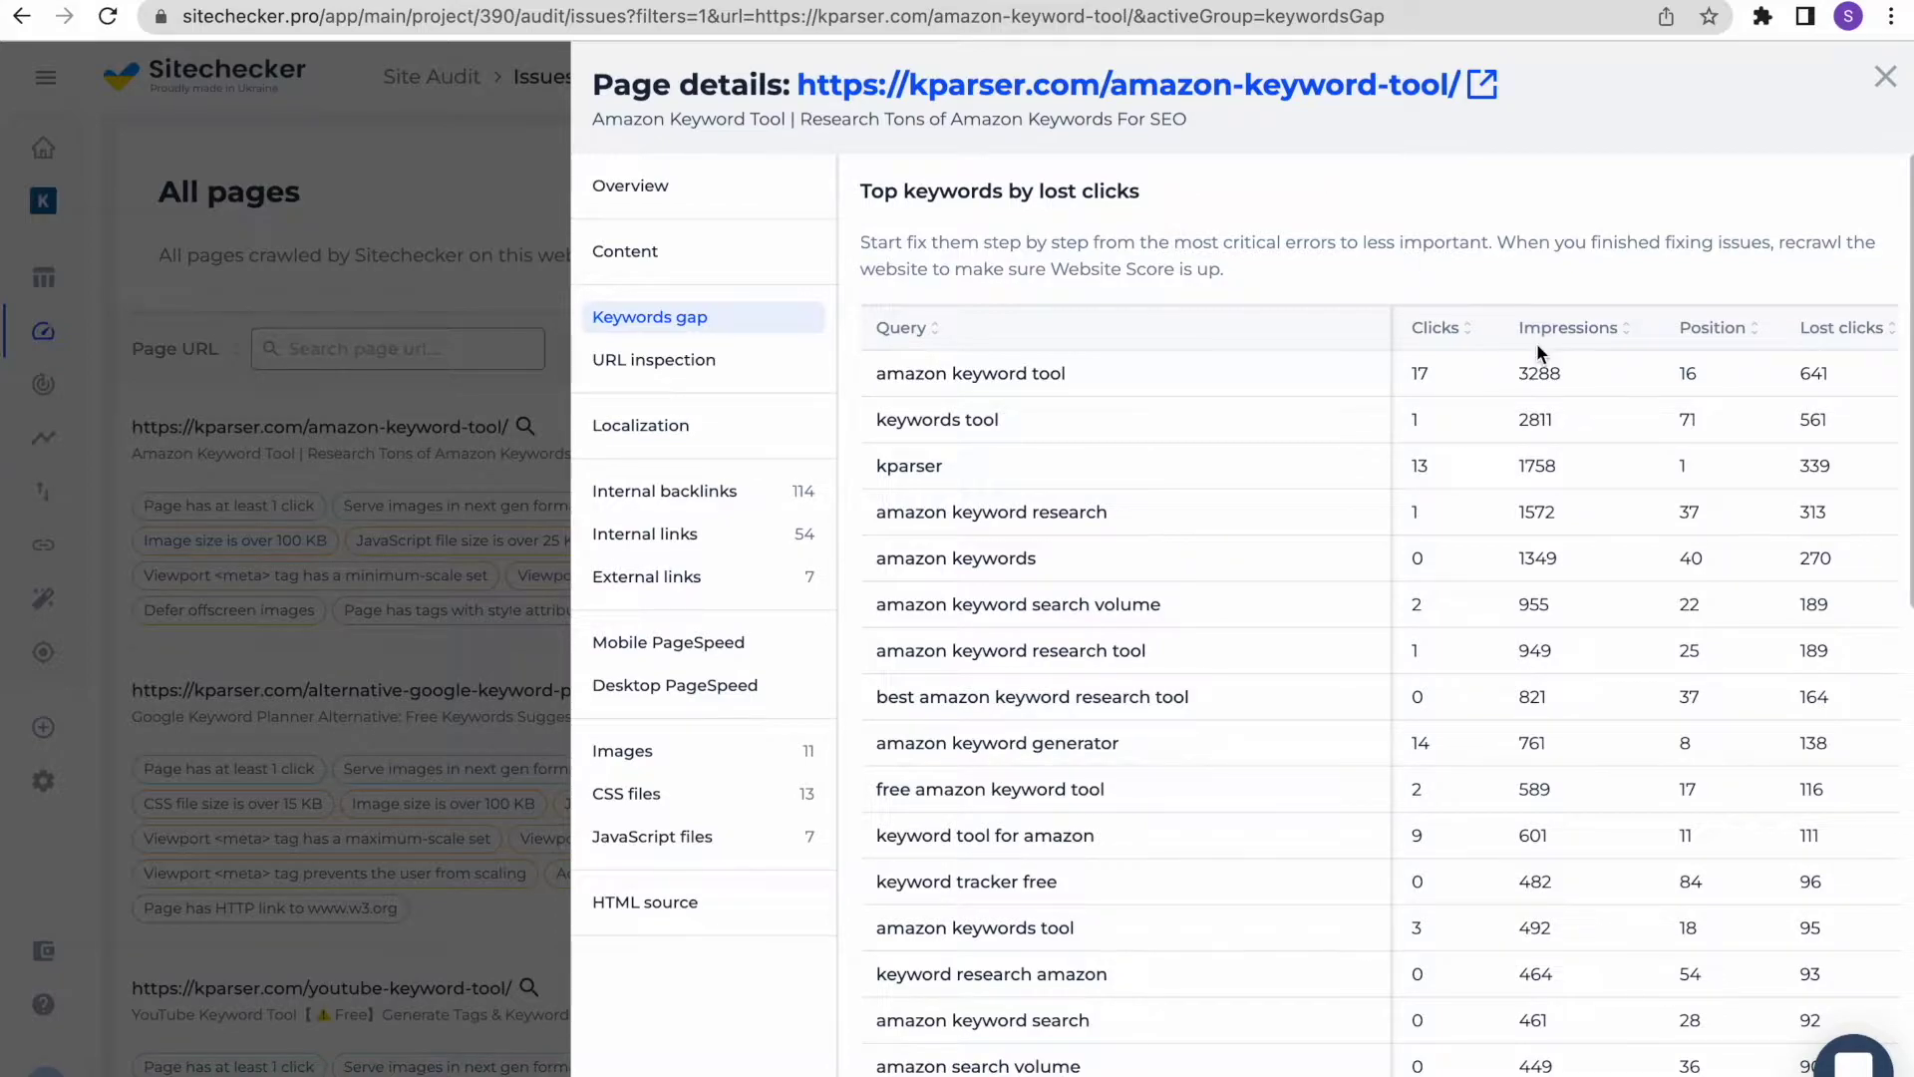
scroll(1537, 347, right, 10)
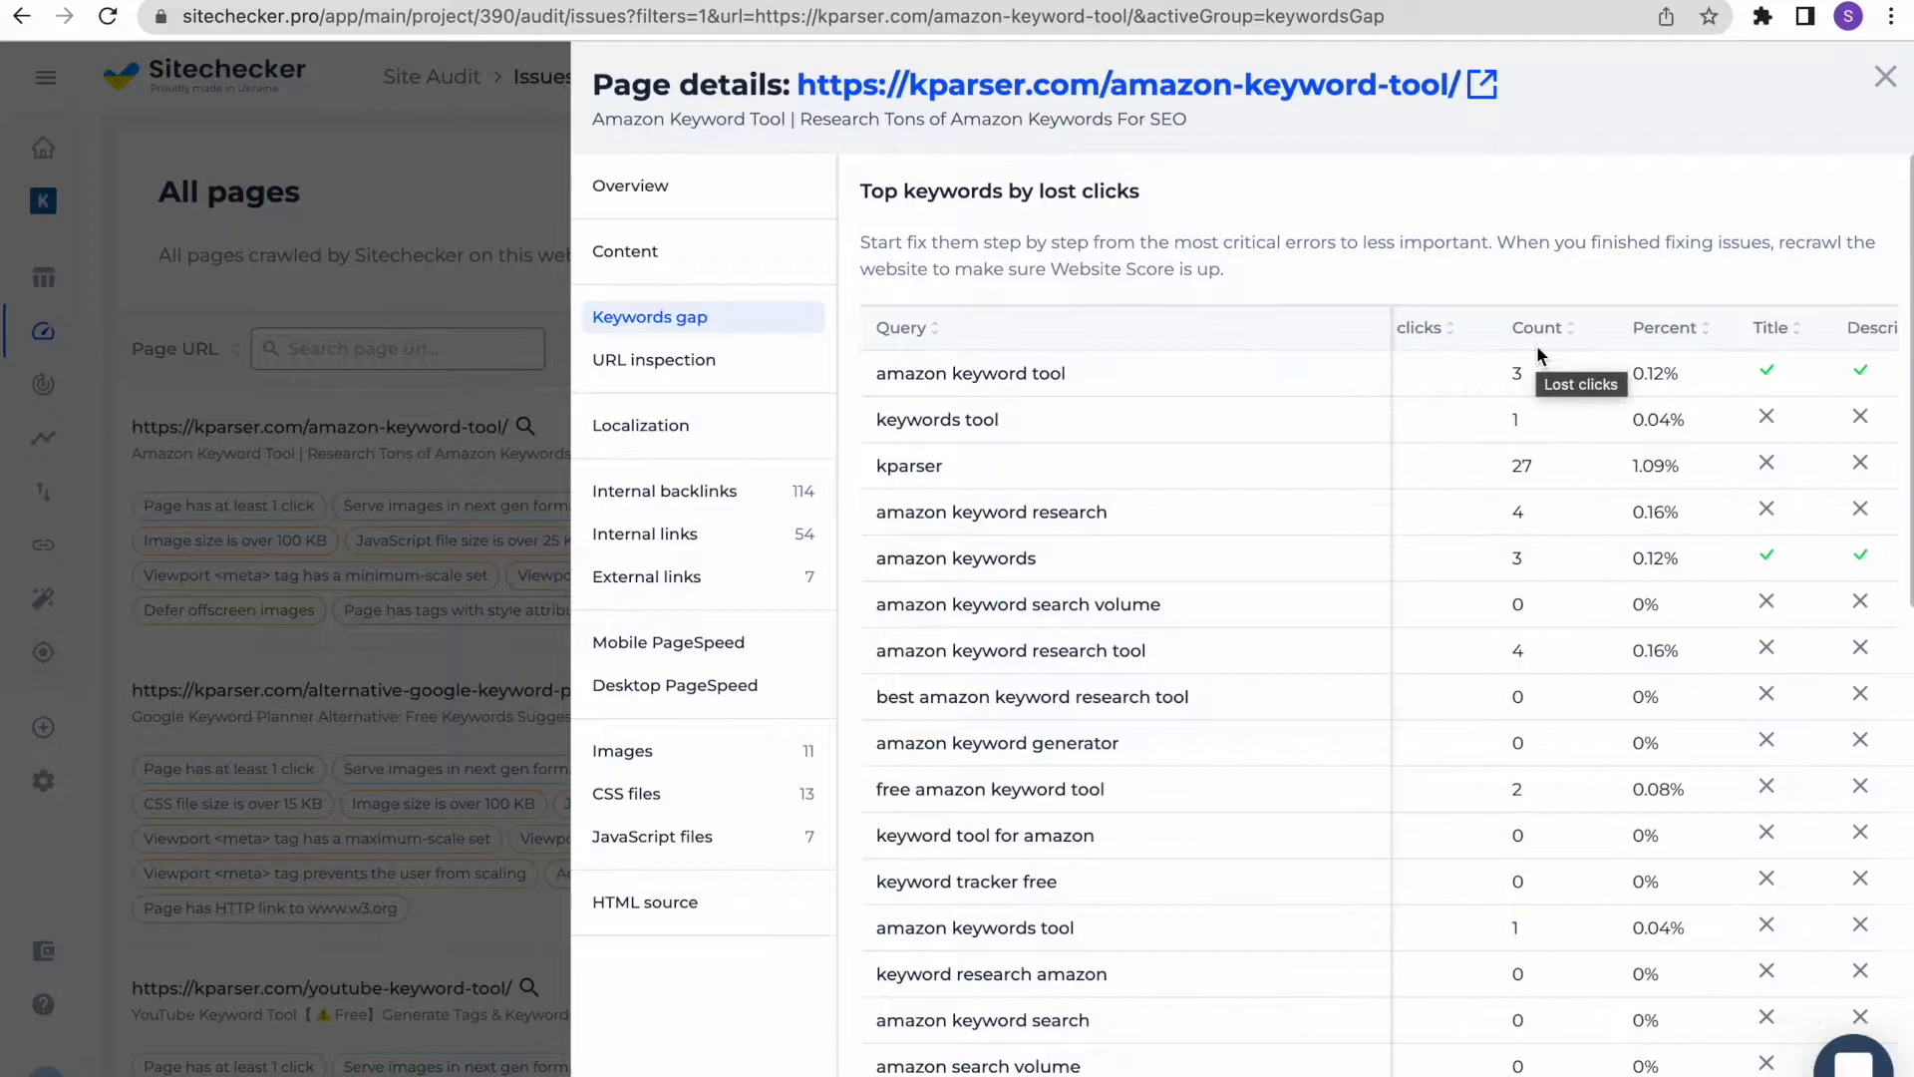
scroll(1537, 355, right, 1)
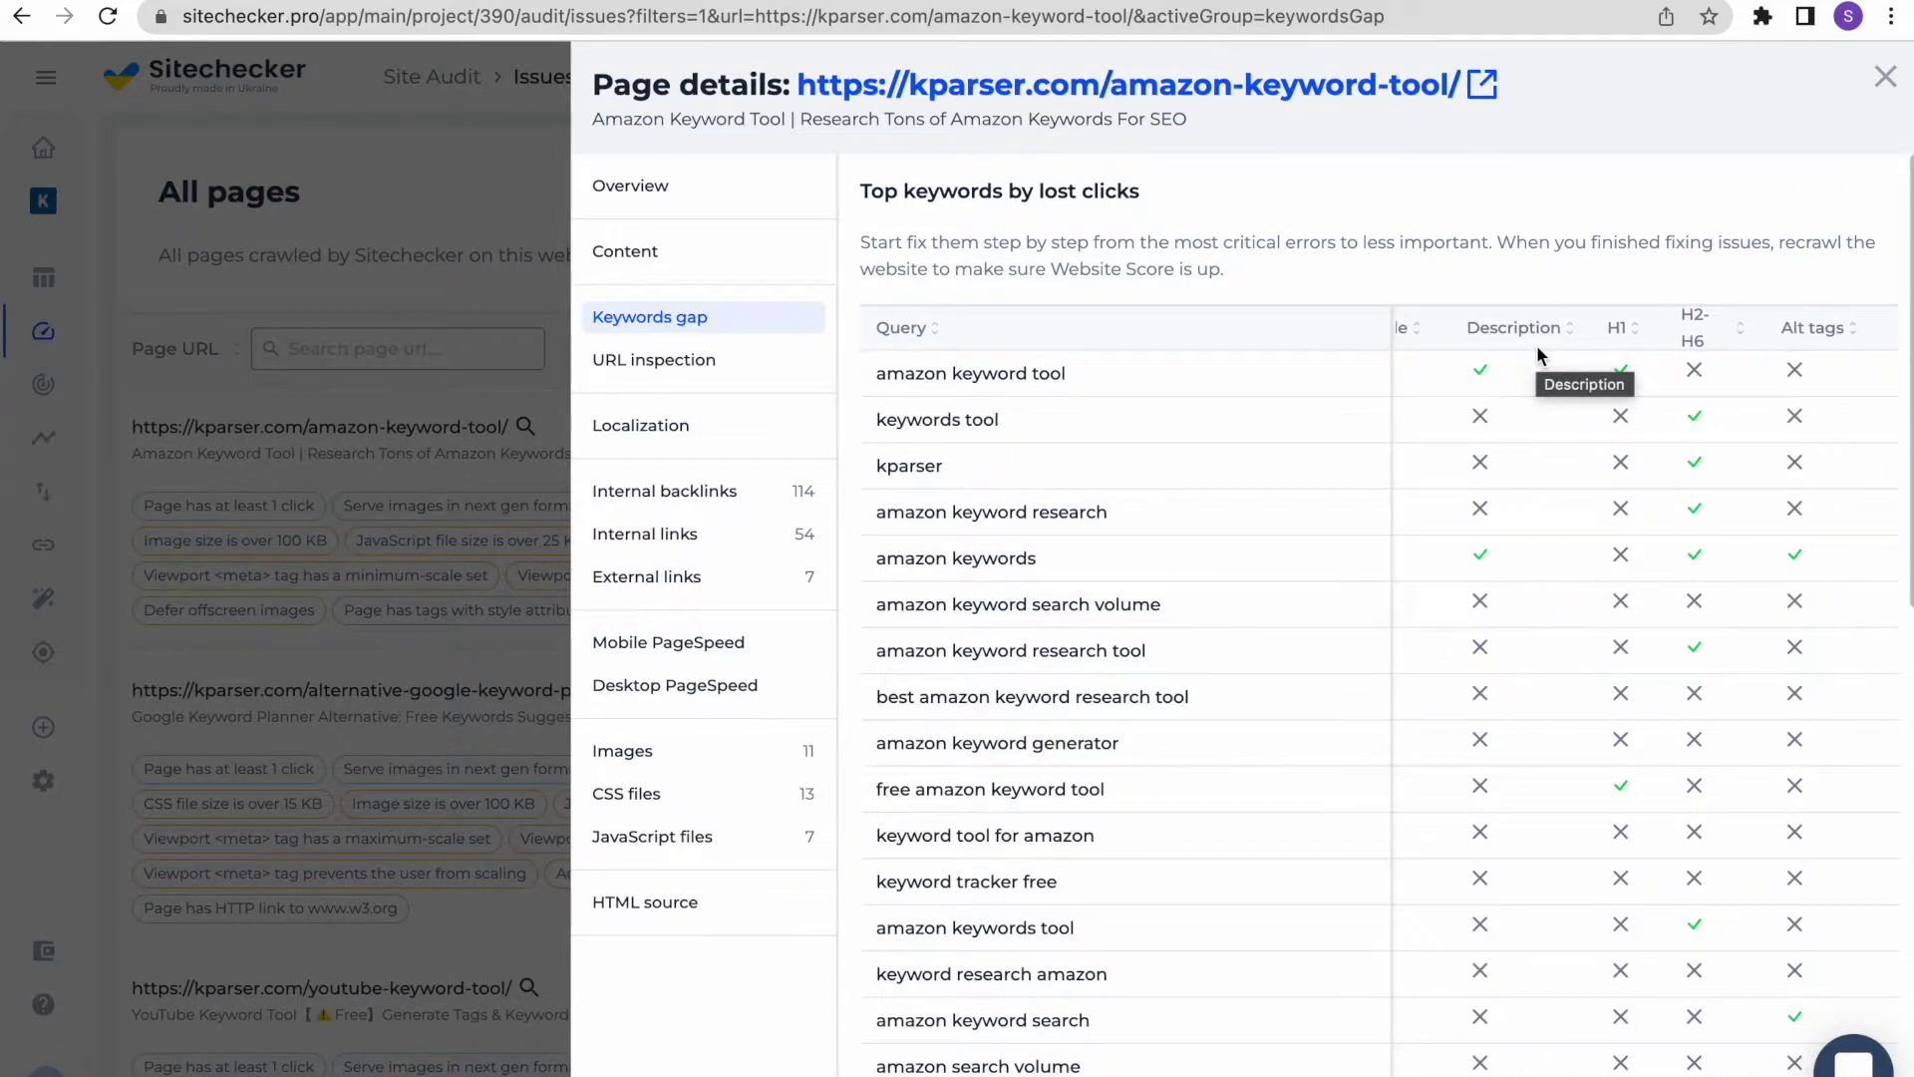
scroll(1463, 295, down, 10)
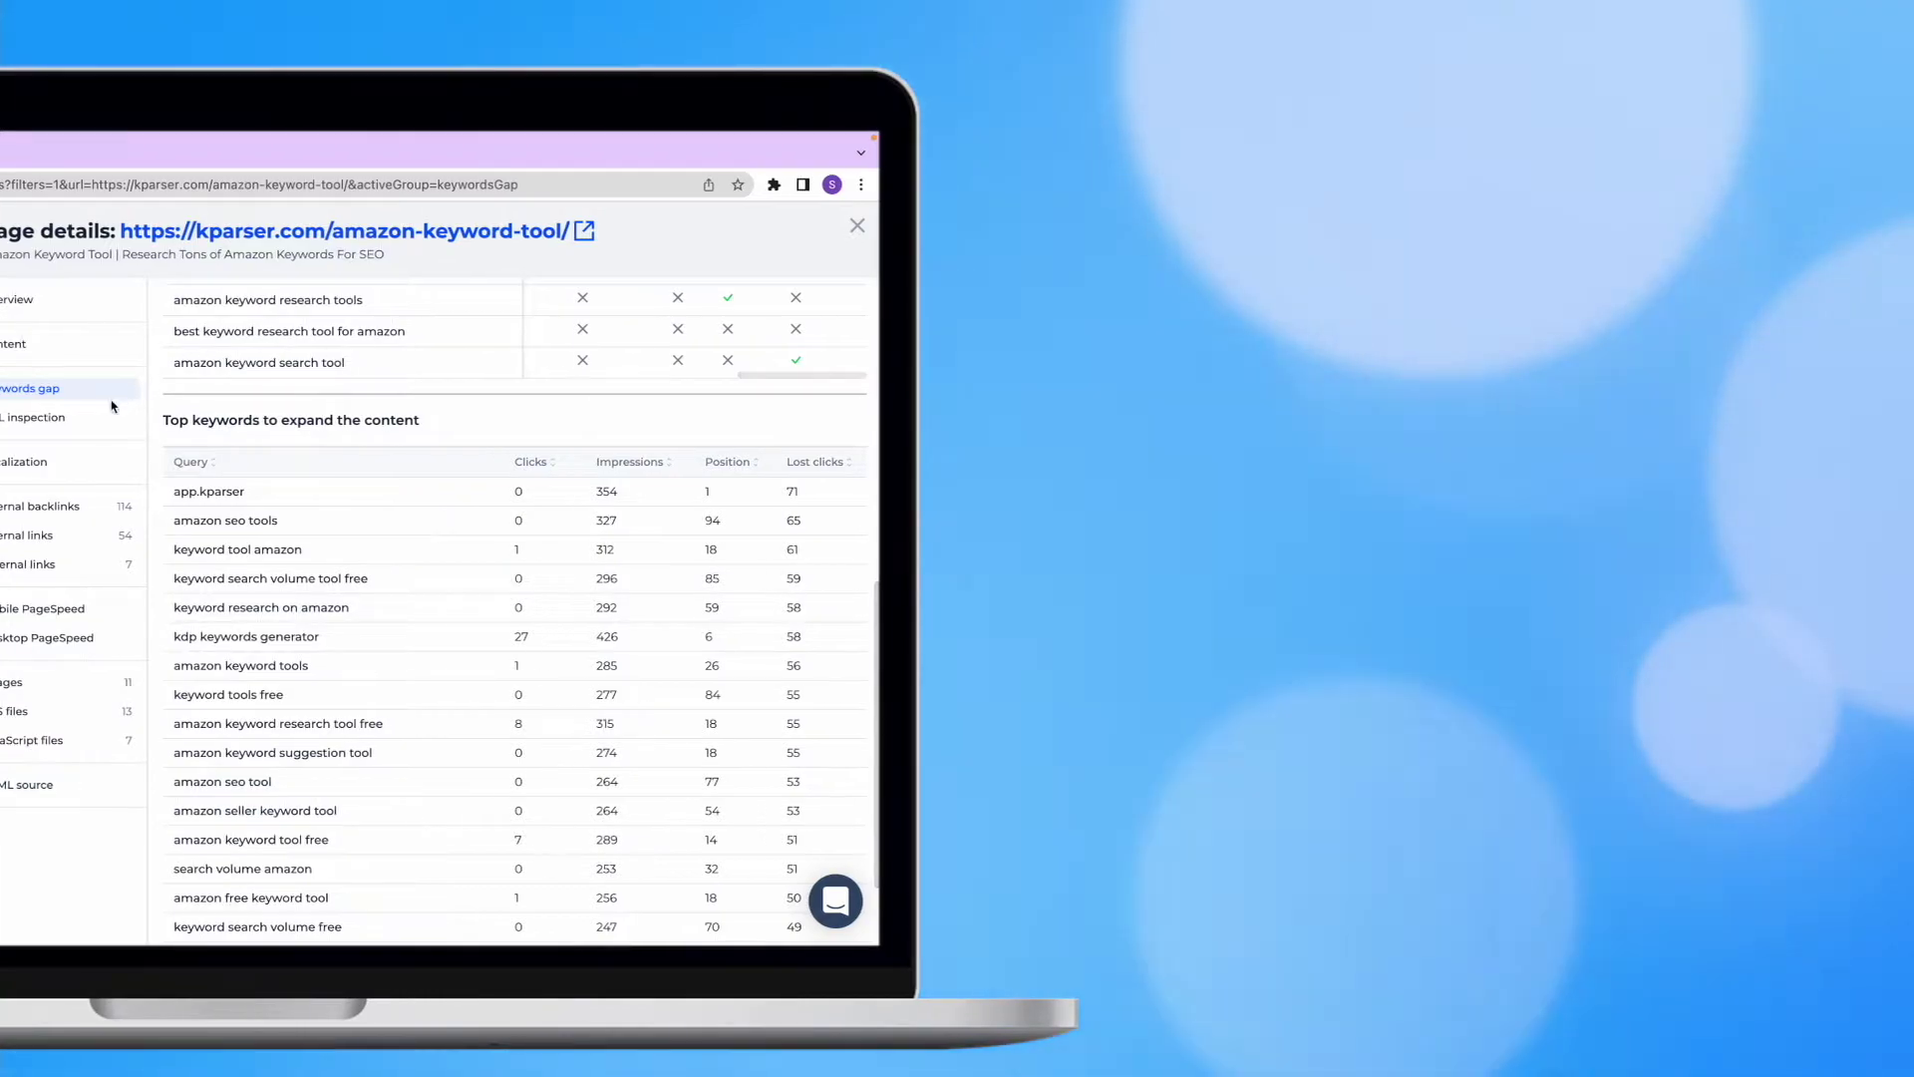
Show URL inspection results: submitted and indexed, crawled as Mobile, mobile friendly.
click(140, 419)
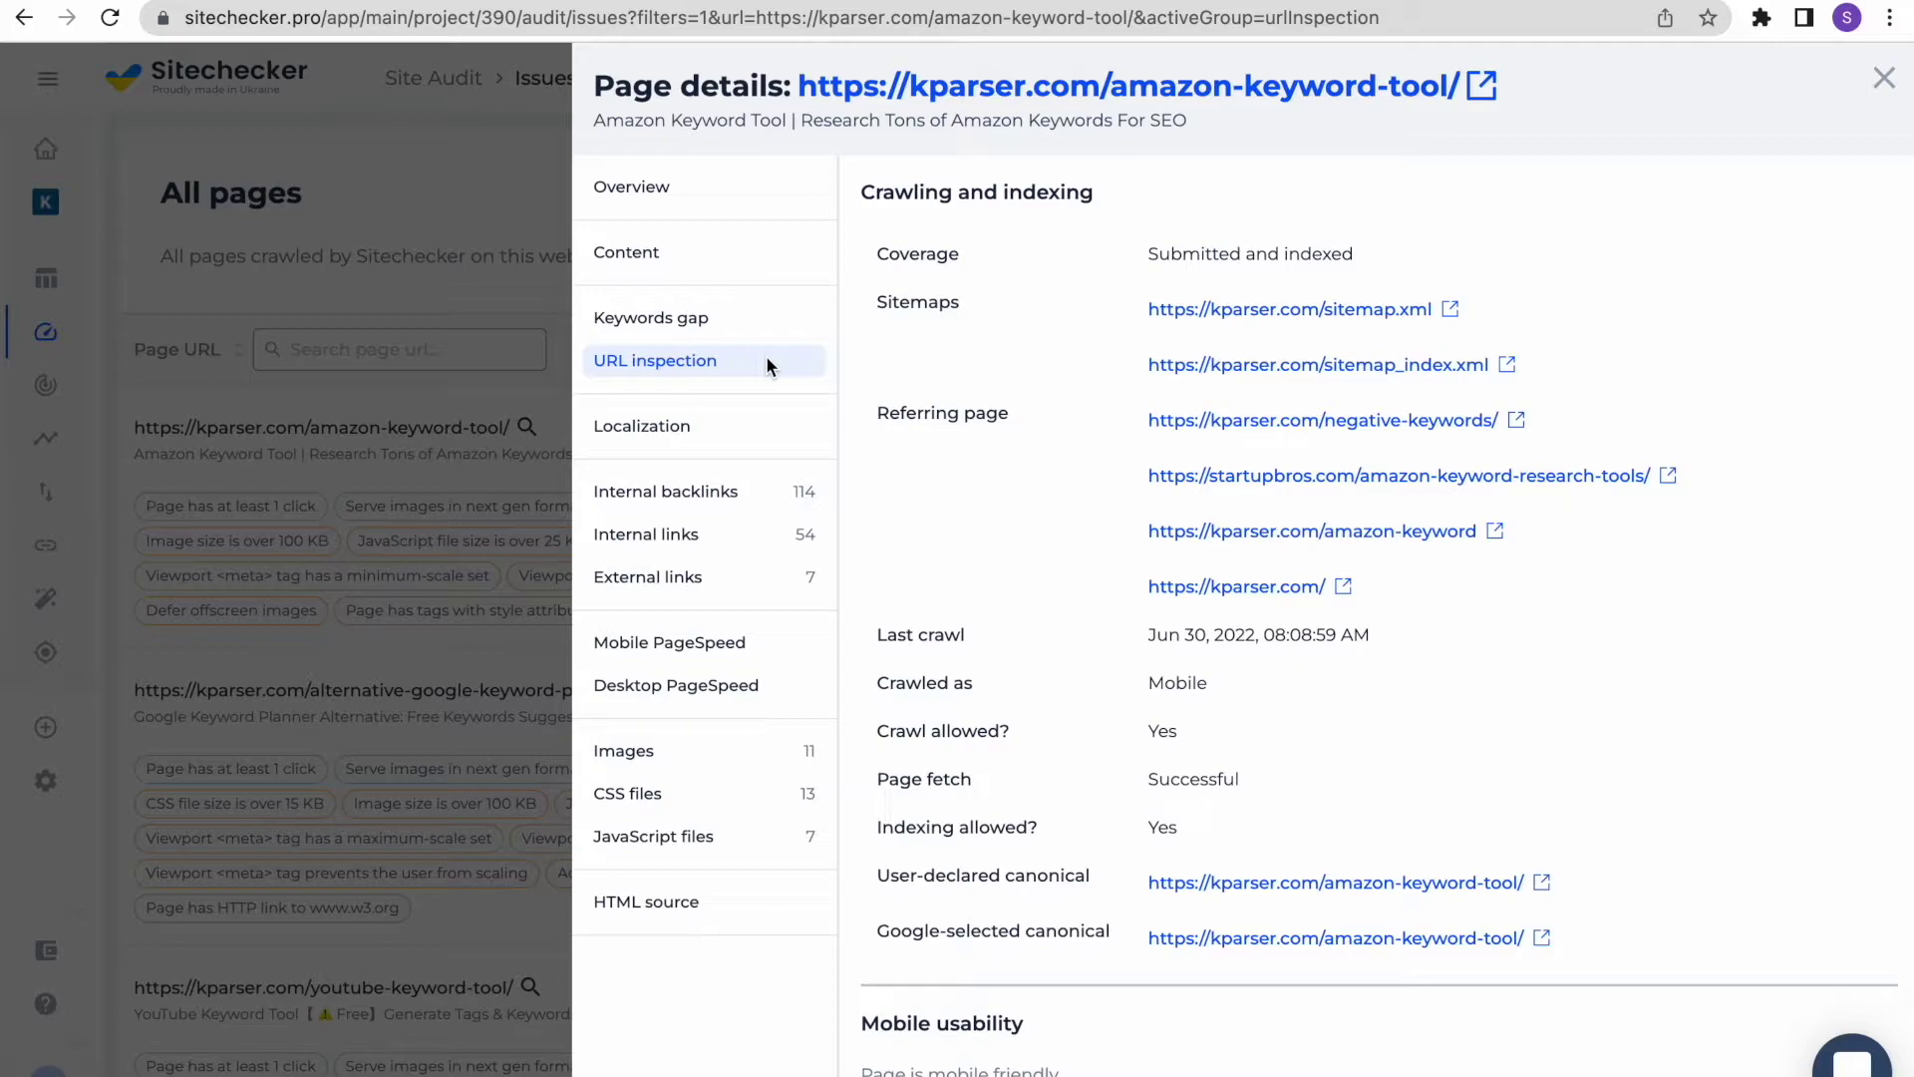
Show the Localization check reporting no hreflang tags found.
click(756, 437)
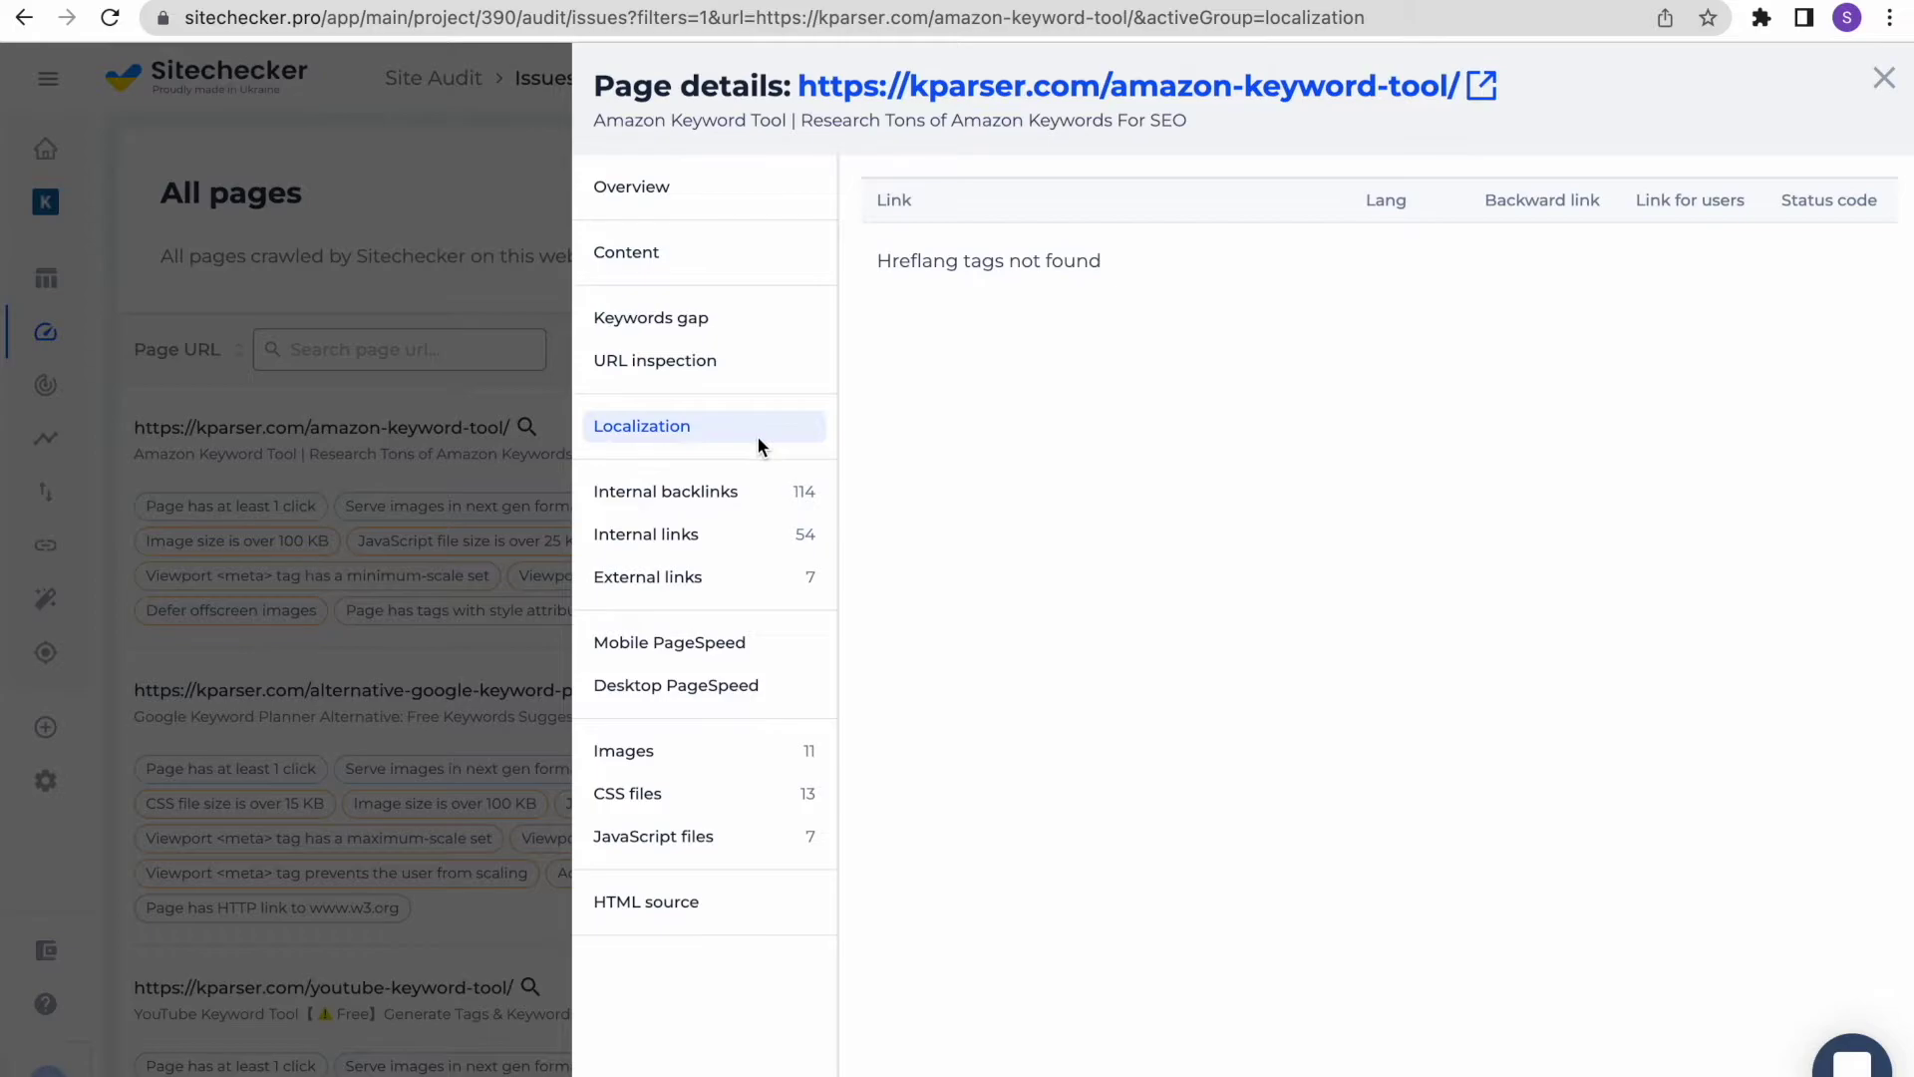
Glance through the page's Internal backlinks, Internal links and External links lists.
click(759, 493)
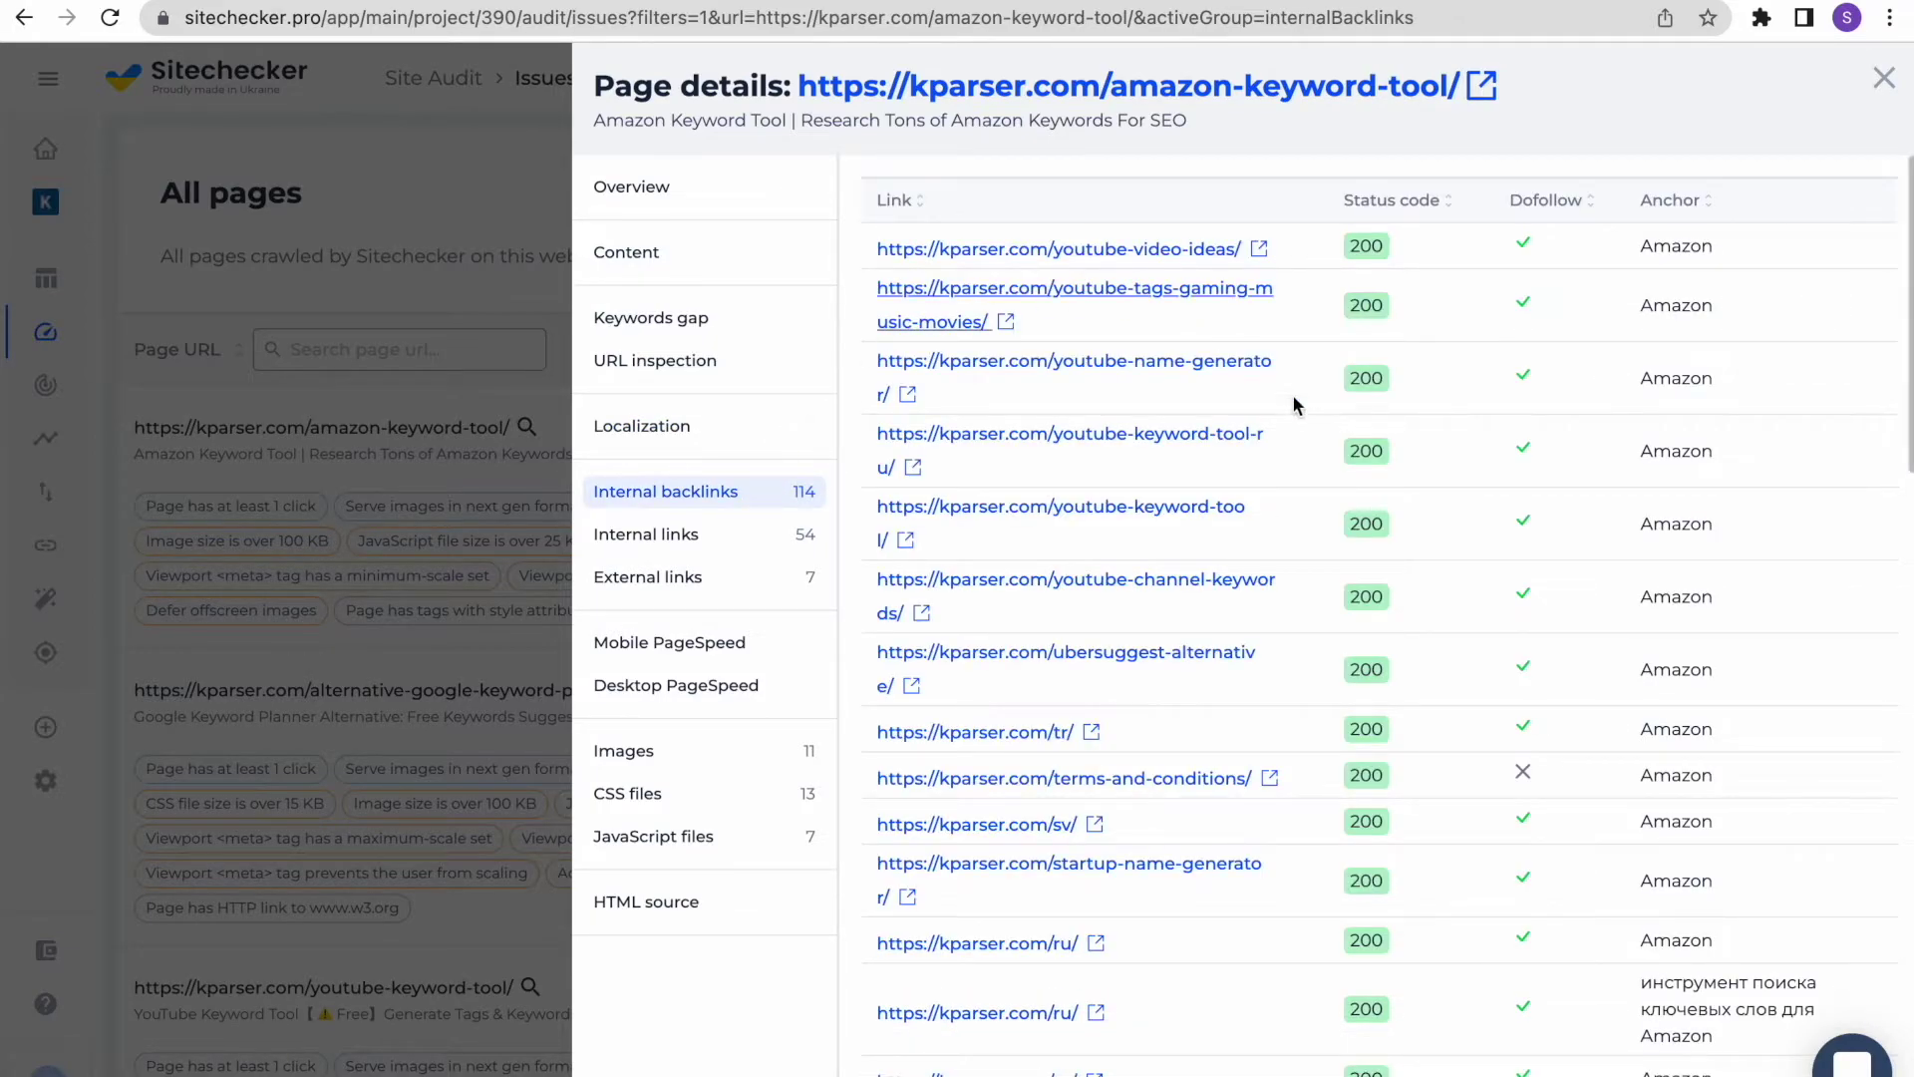
click(769, 539)
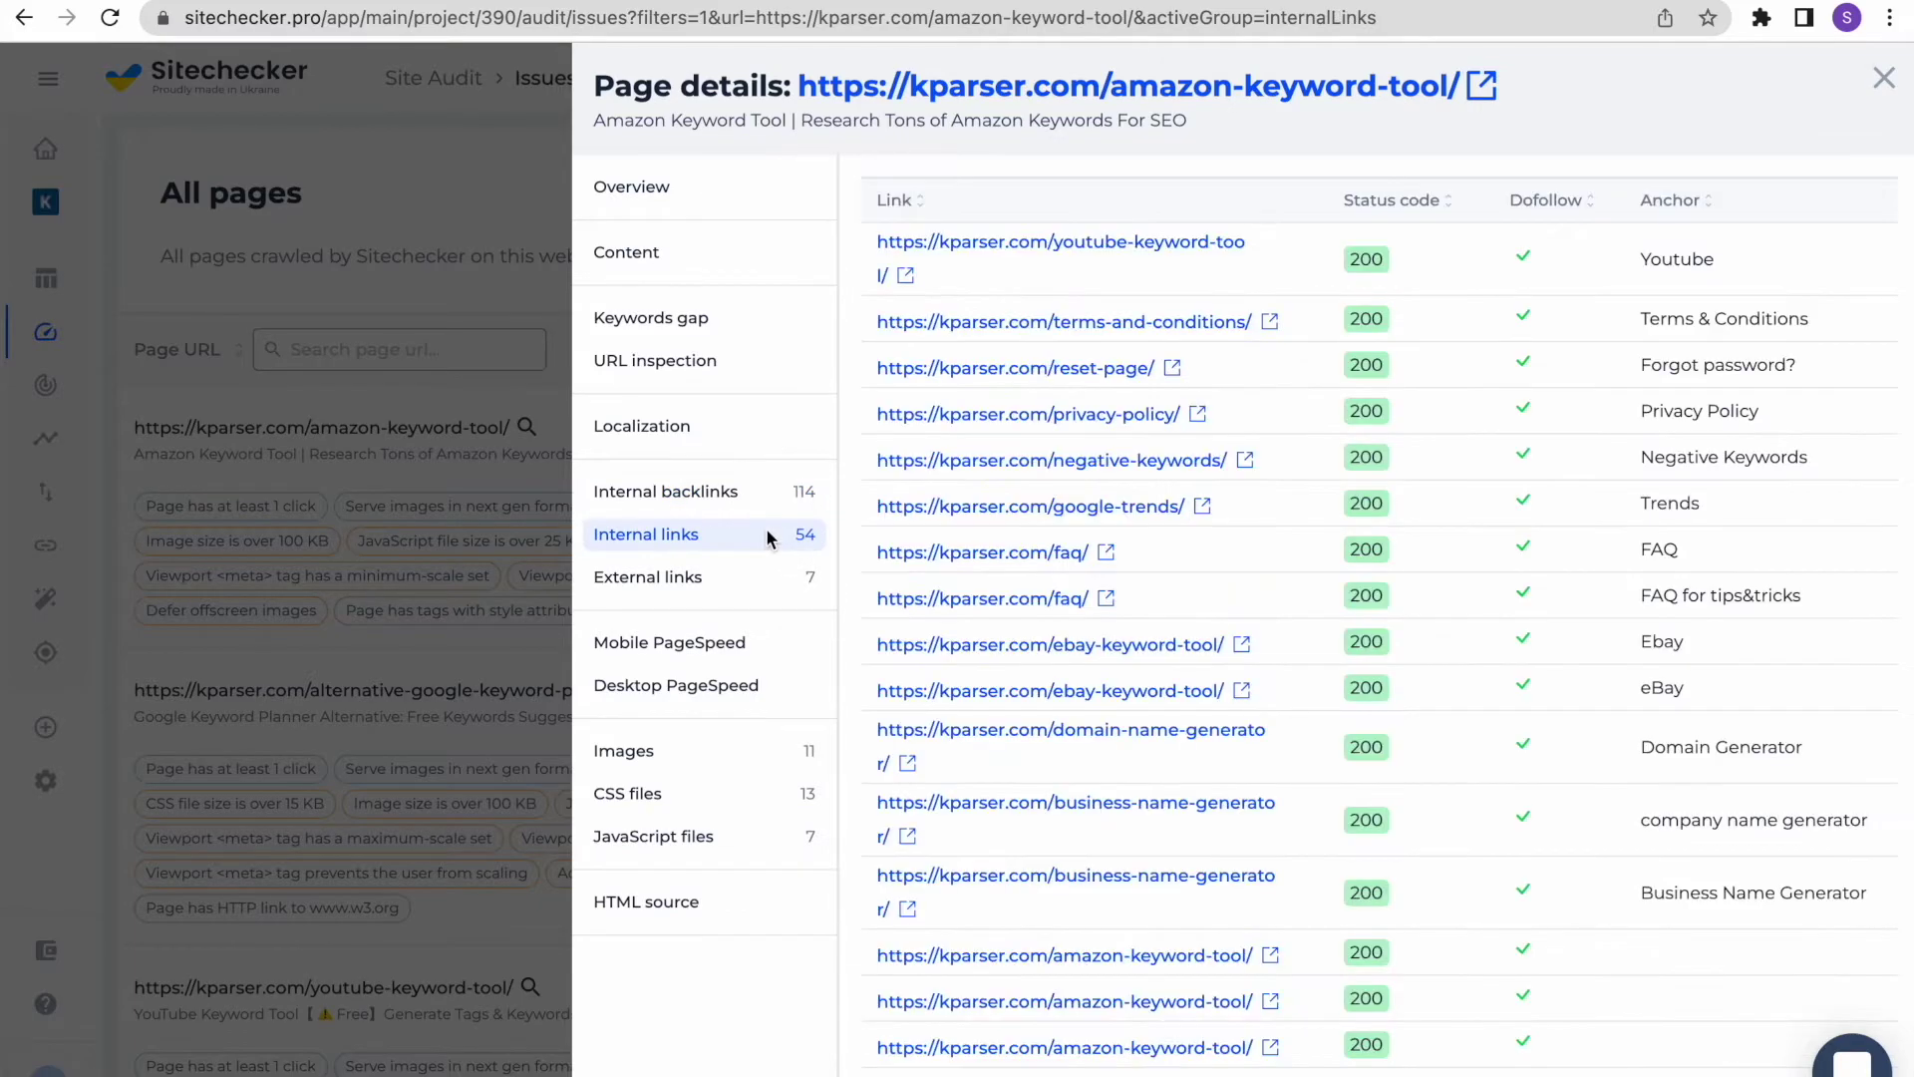
click(743, 592)
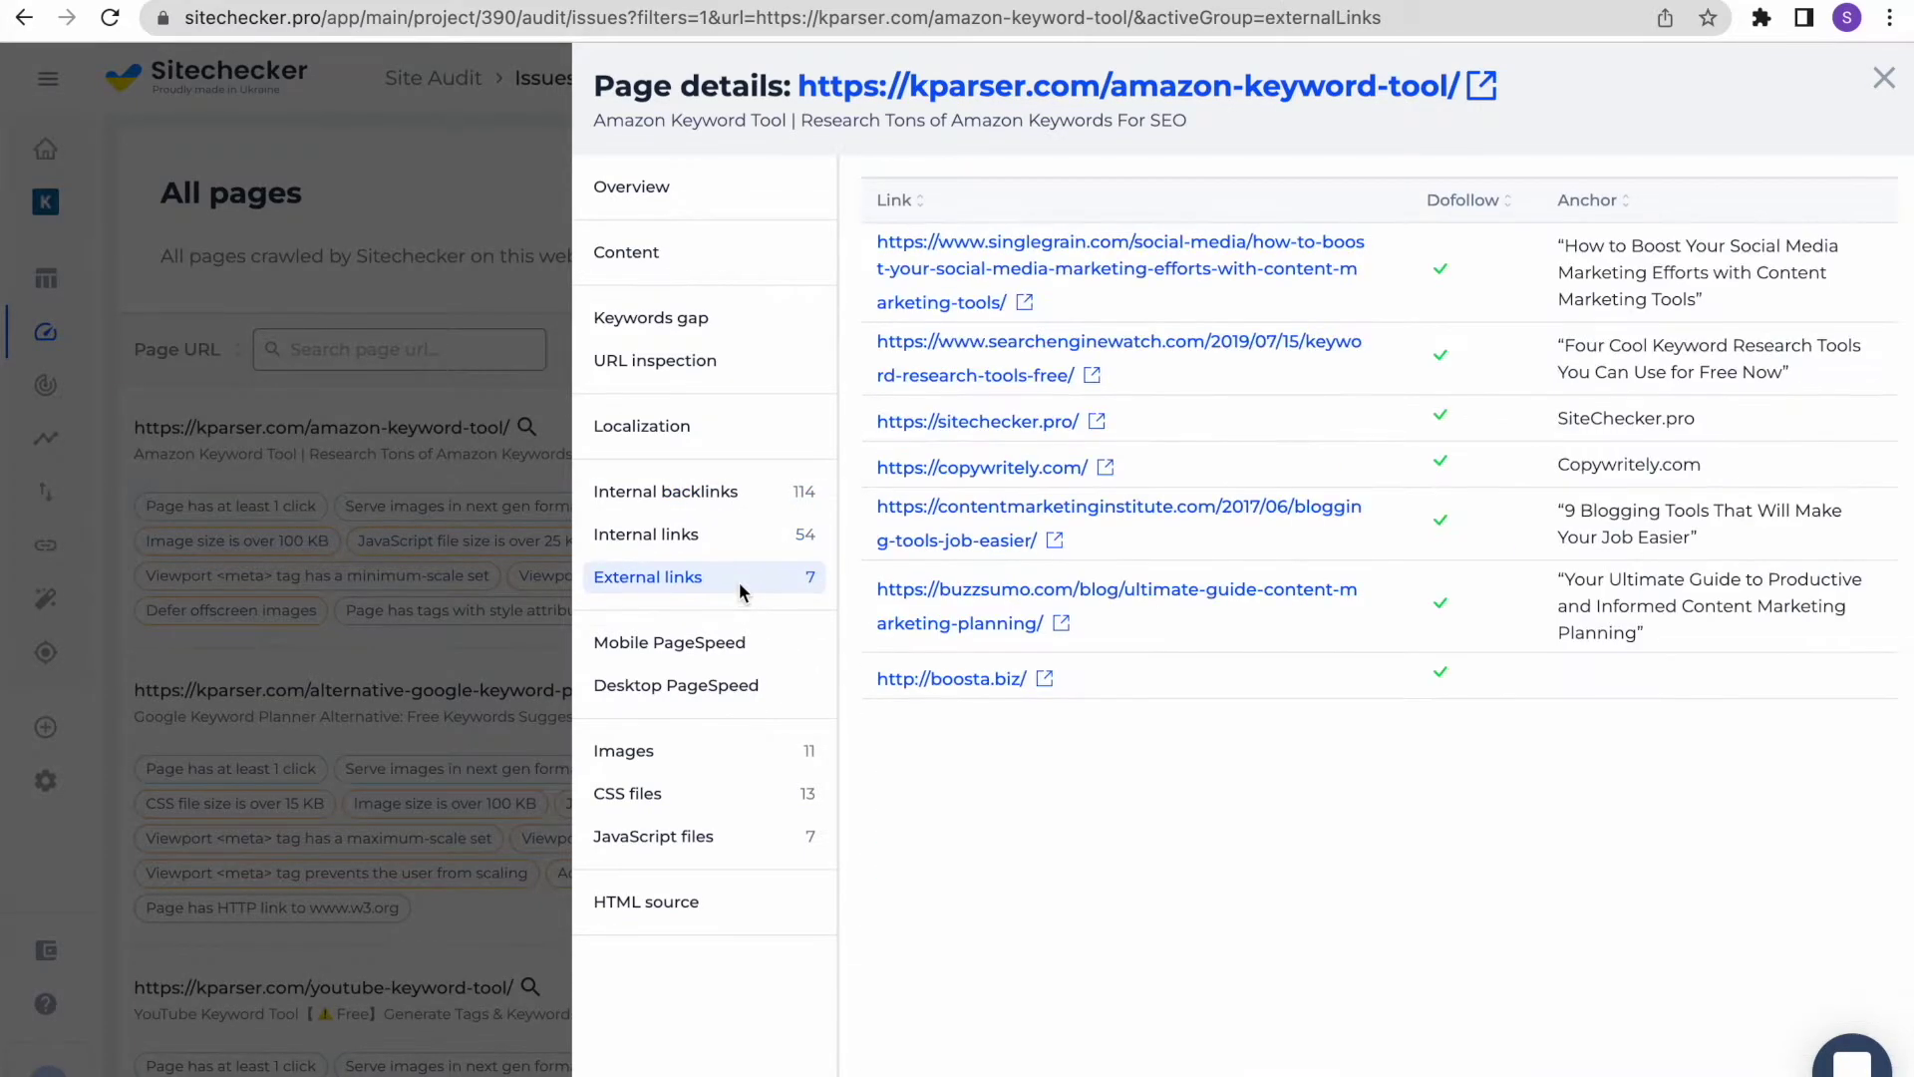
Return to Internal backlinks, scroll down to the ebay-keyword-tool links, then open Mobile PageSpeed.
click(767, 491)
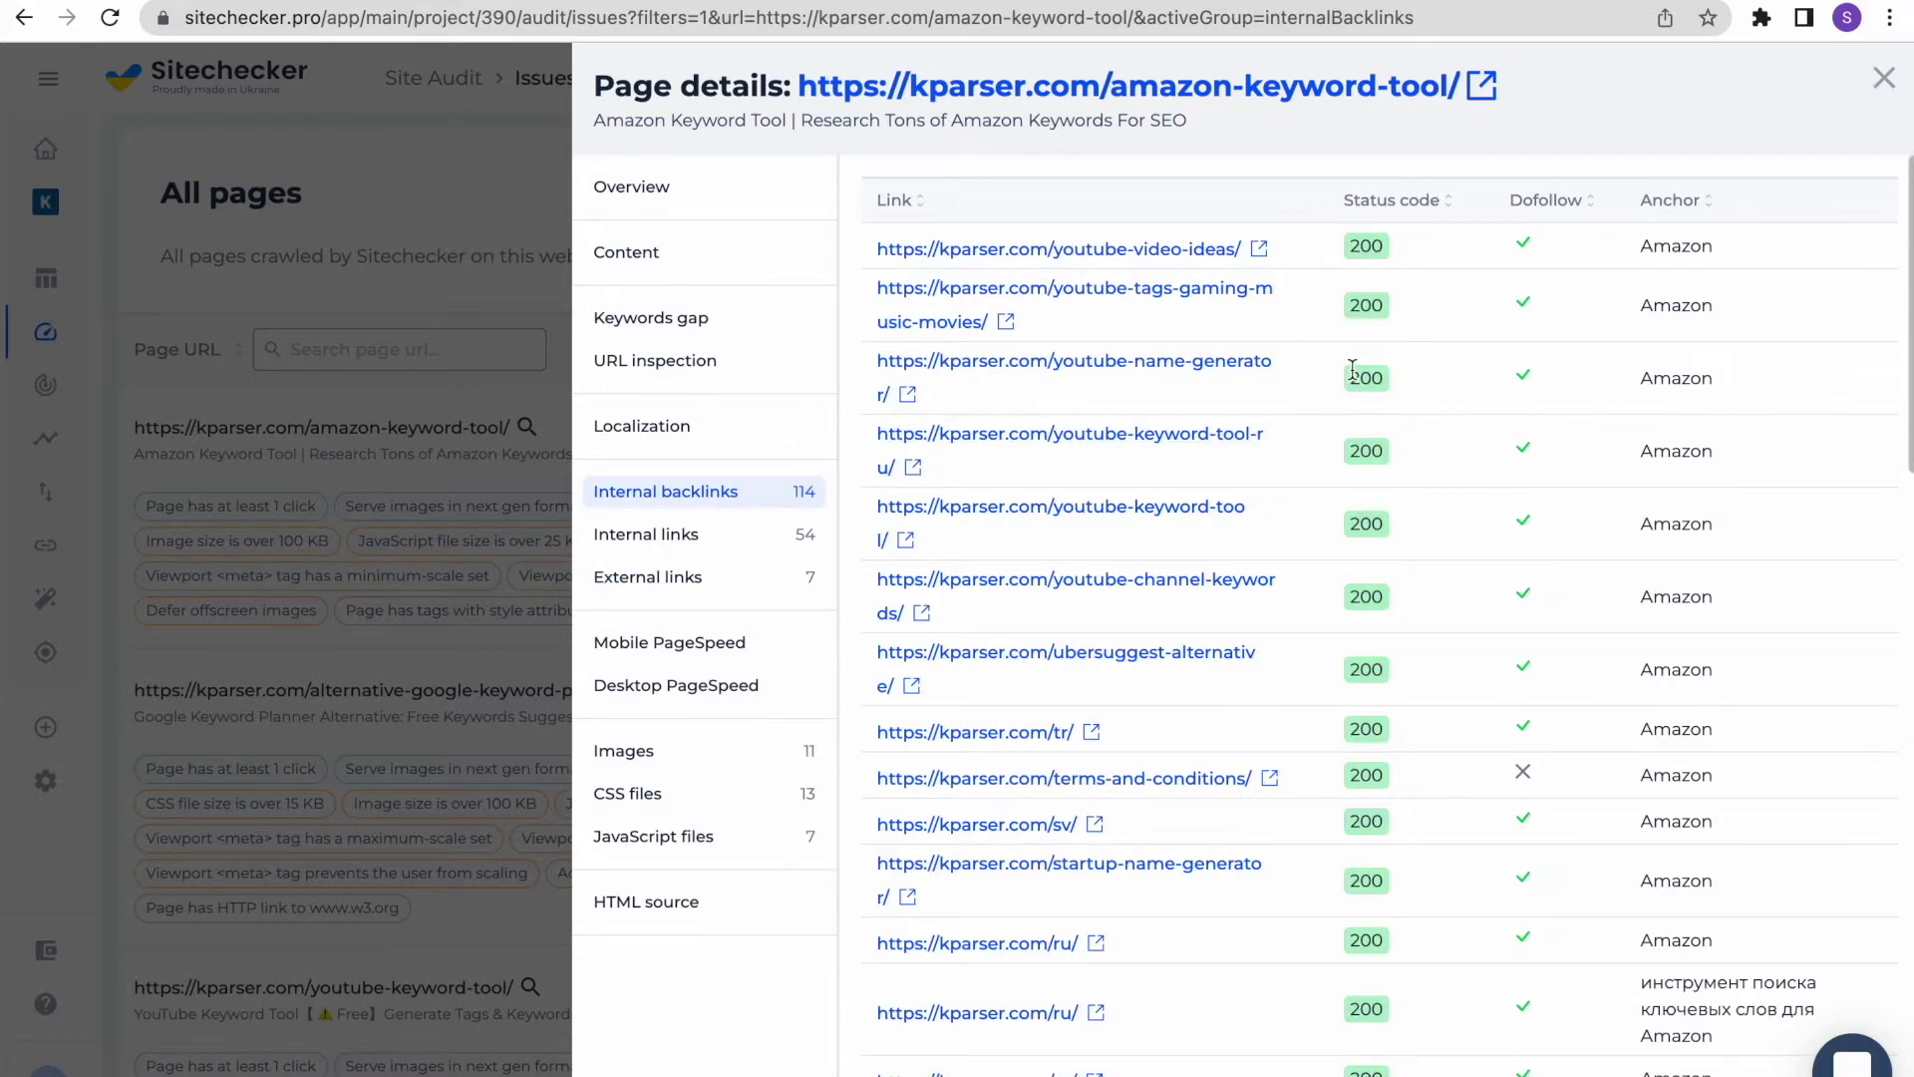
drag(1352, 369, 1376, 368)
scroll(1385, 368, down, 15)
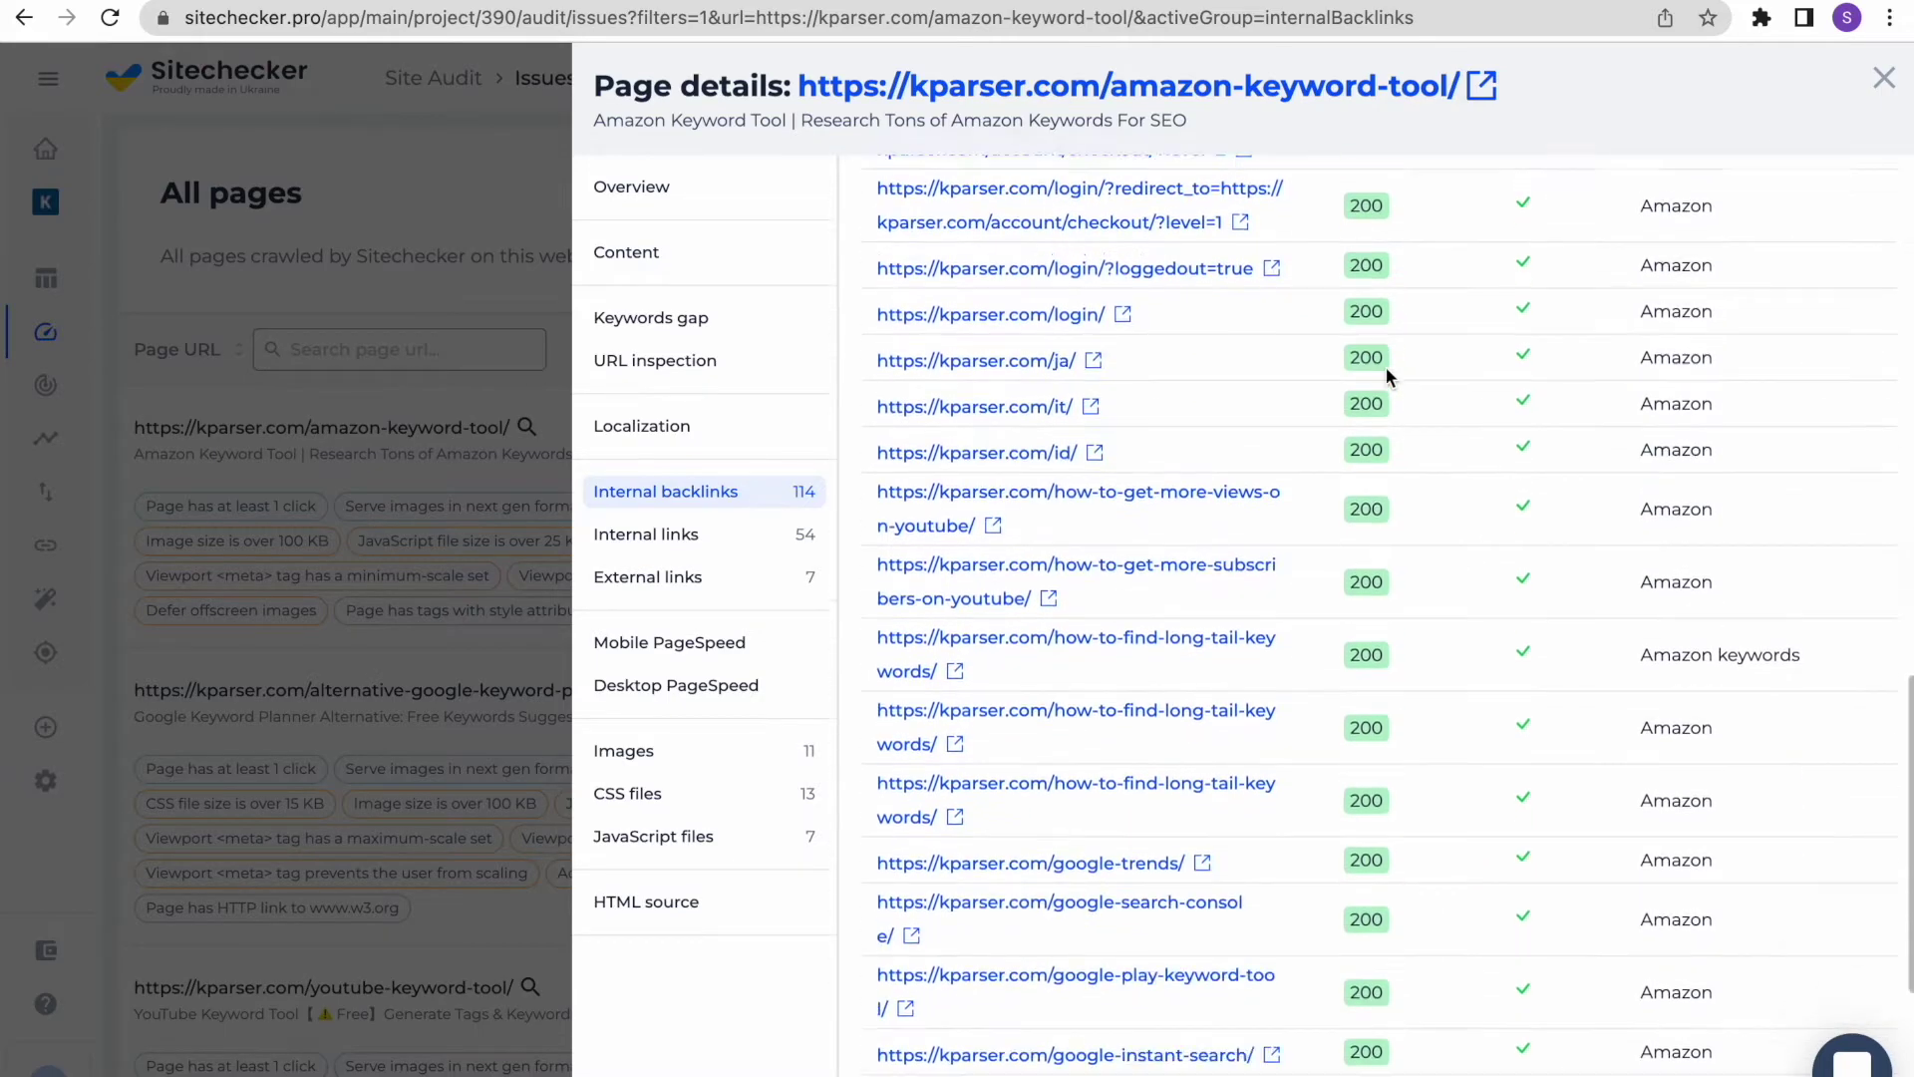
scroll(1386, 369, down, 5)
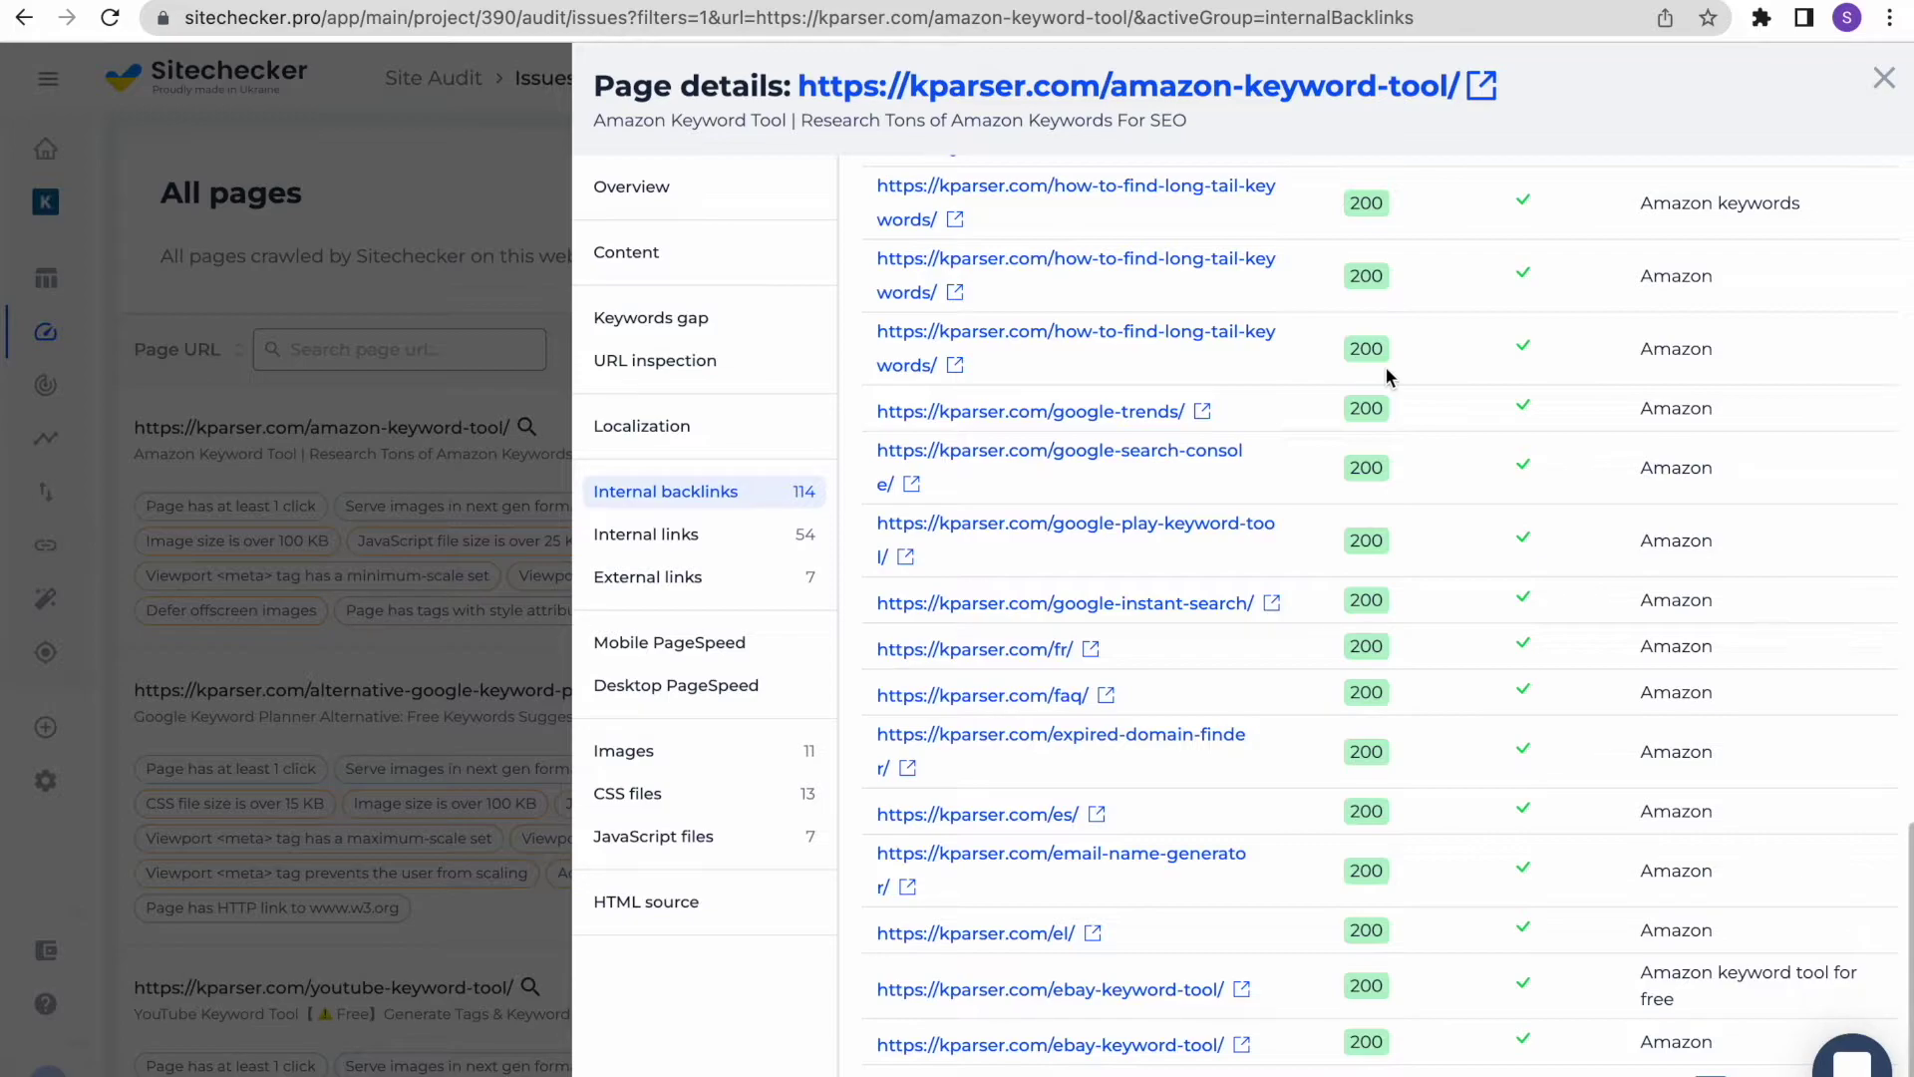
click(736, 640)
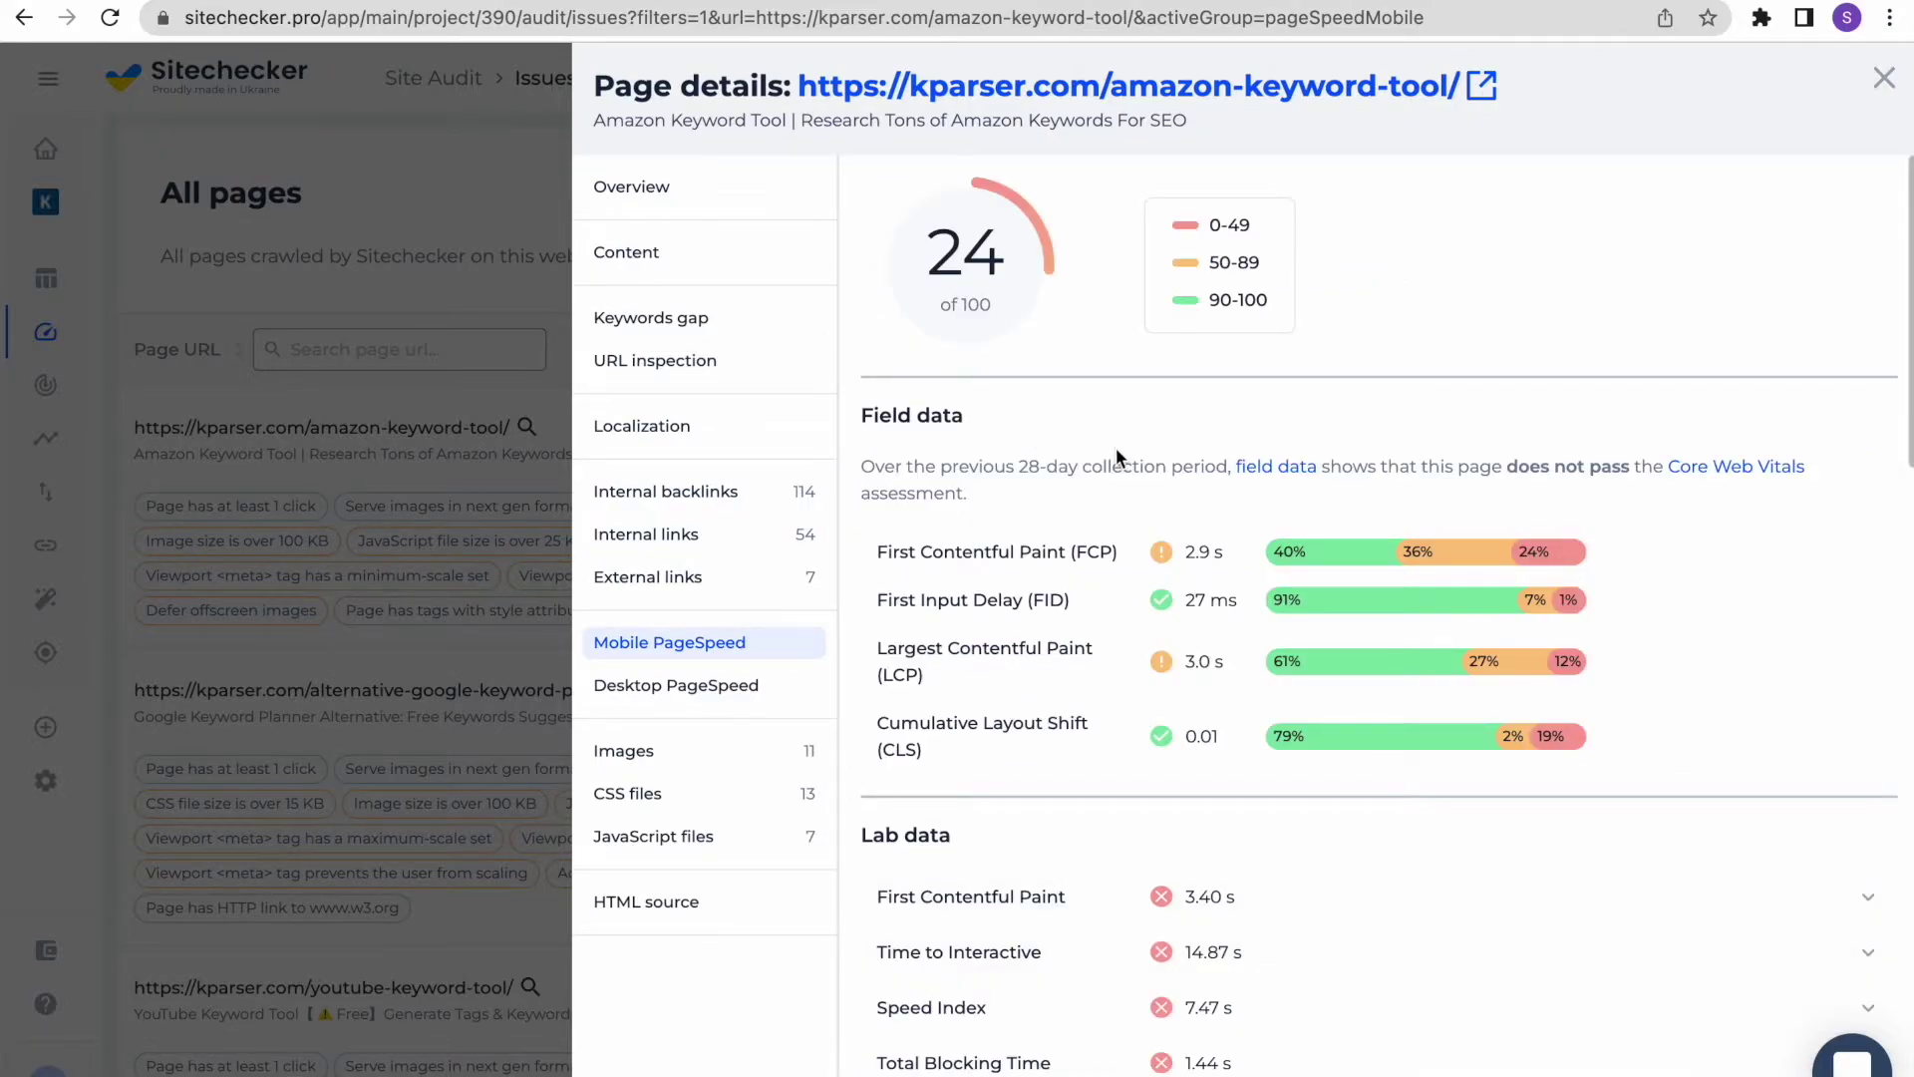
Scroll the mobile PageSpeed report (score 24), expanding and collapsing 'Eliminate render-blocking resources'.
scroll(1117, 449, down, 9)
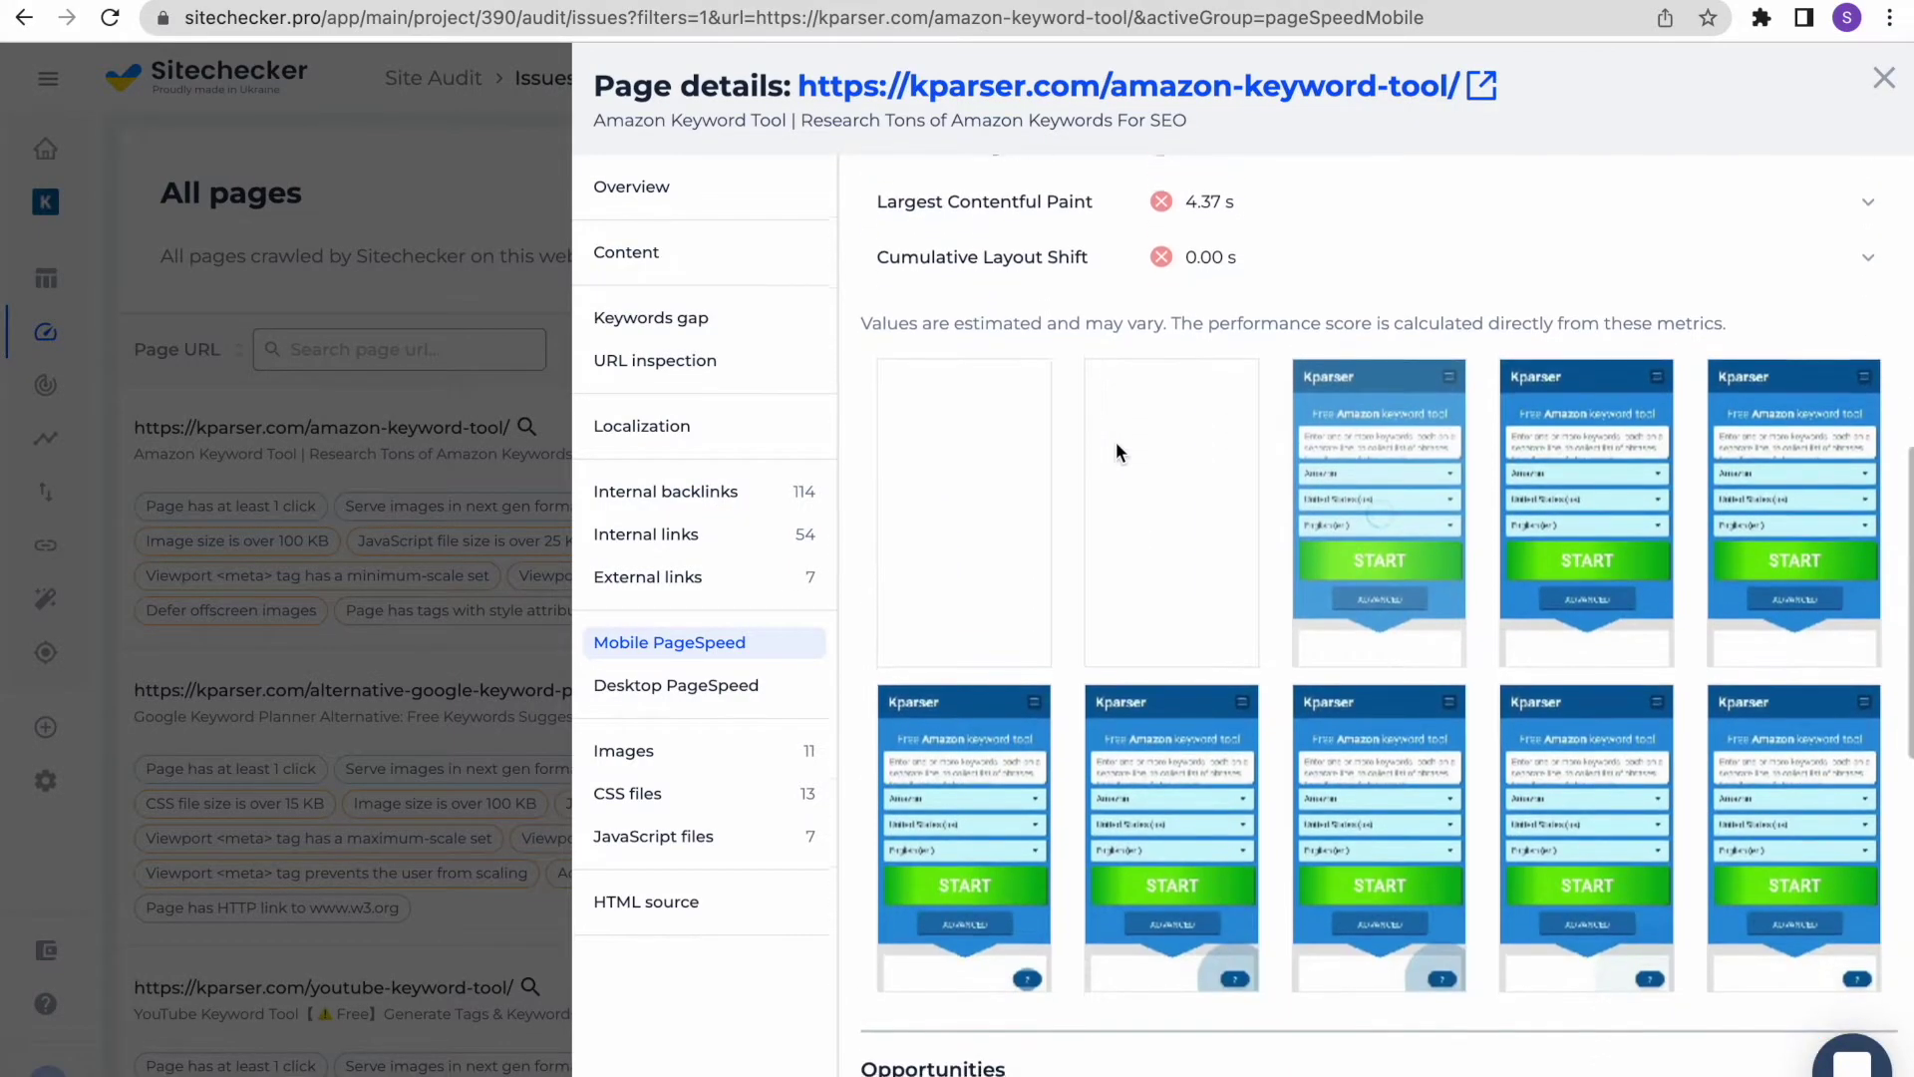
scroll(1115, 448, down, 8)
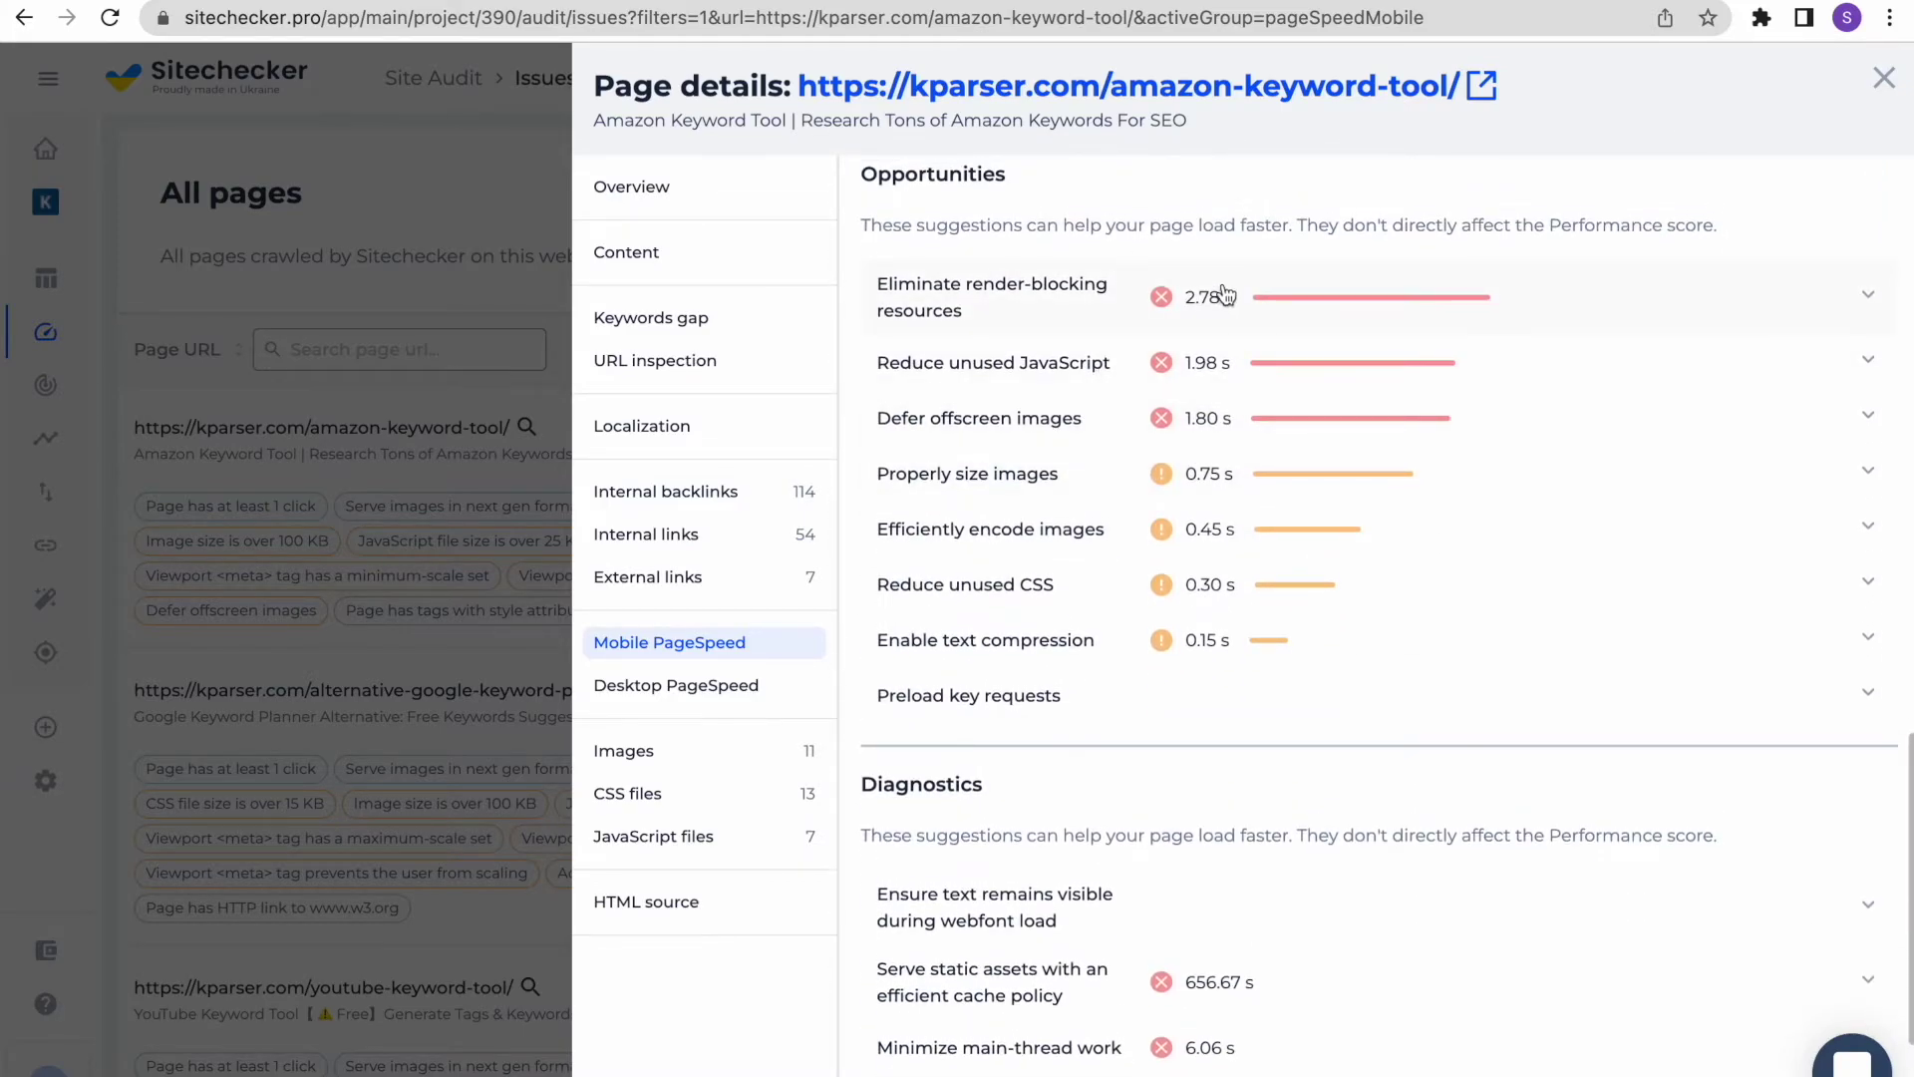
click(1224, 294)
scroll(1222, 289, up, 1)
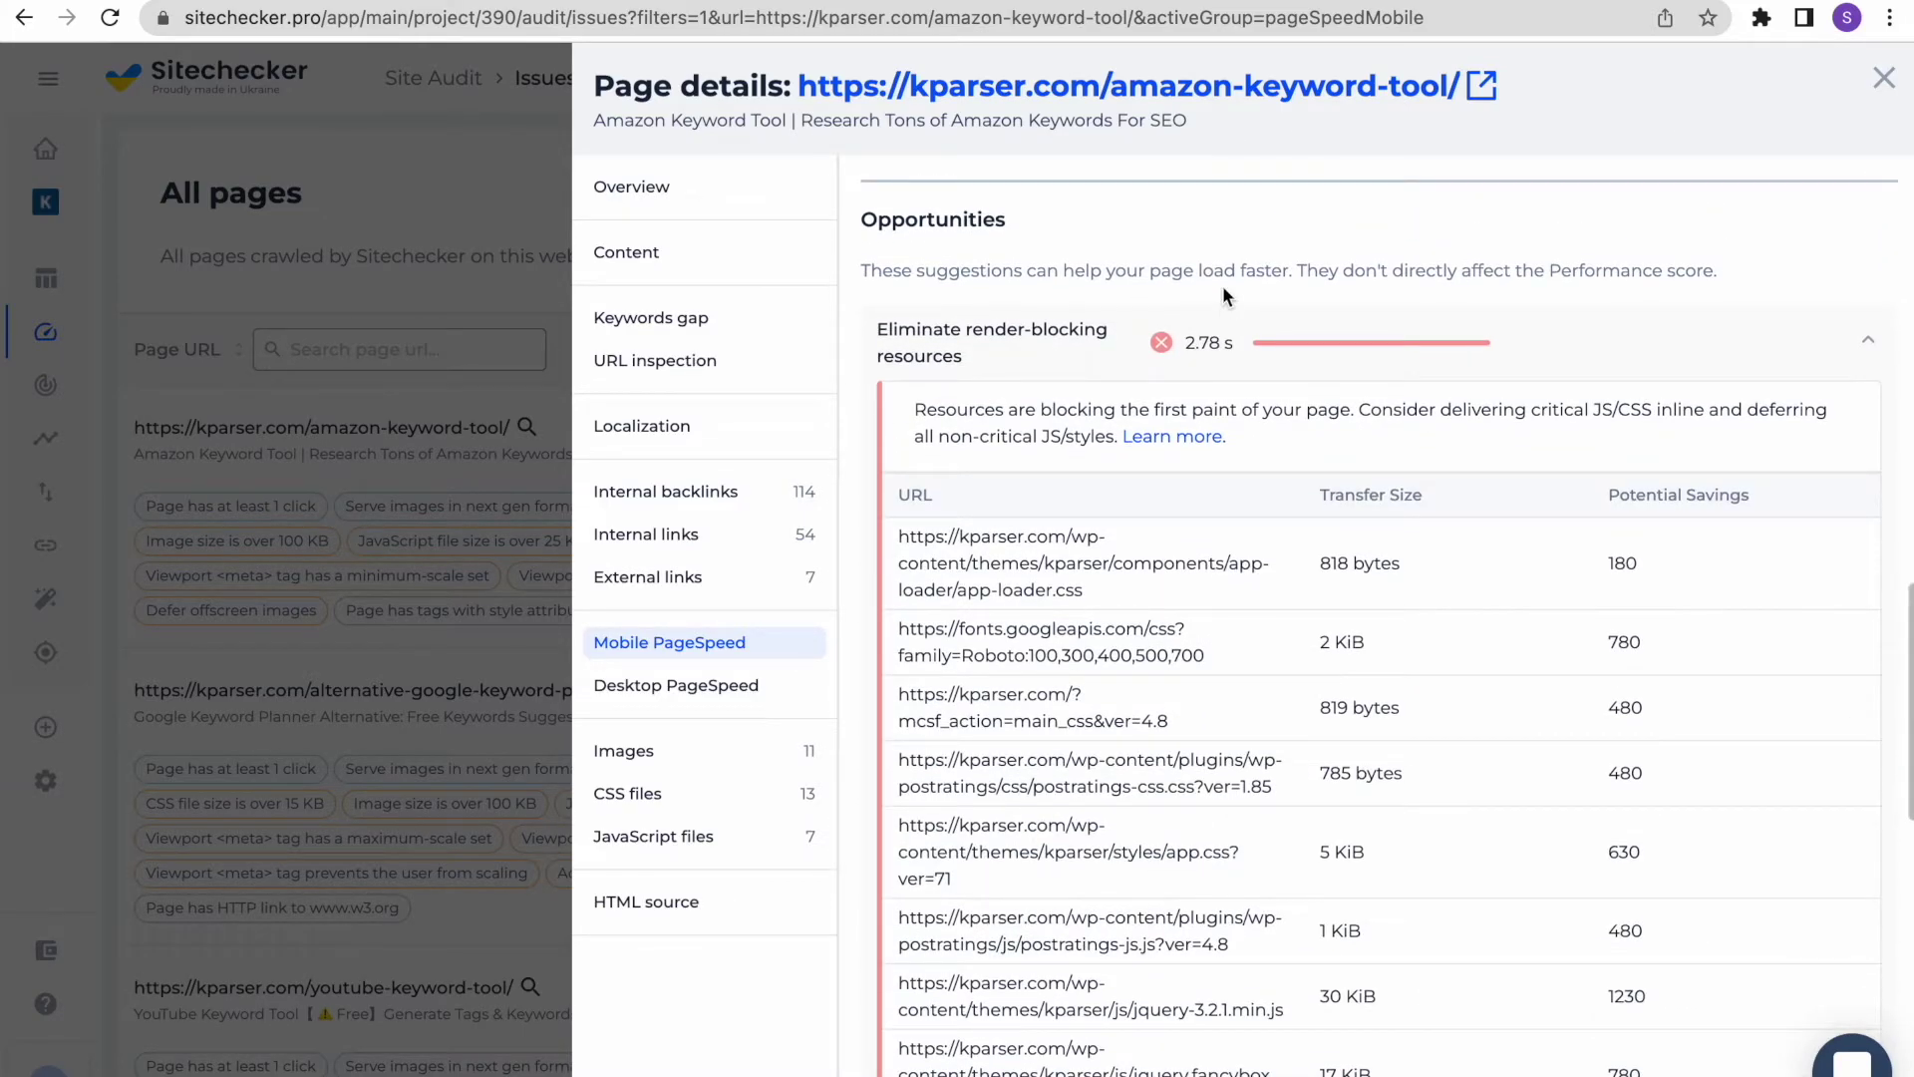
click(1232, 337)
Expand the cache policy diagnostic, then show the page's 11 images.
scroll(1247, 598, down, 6)
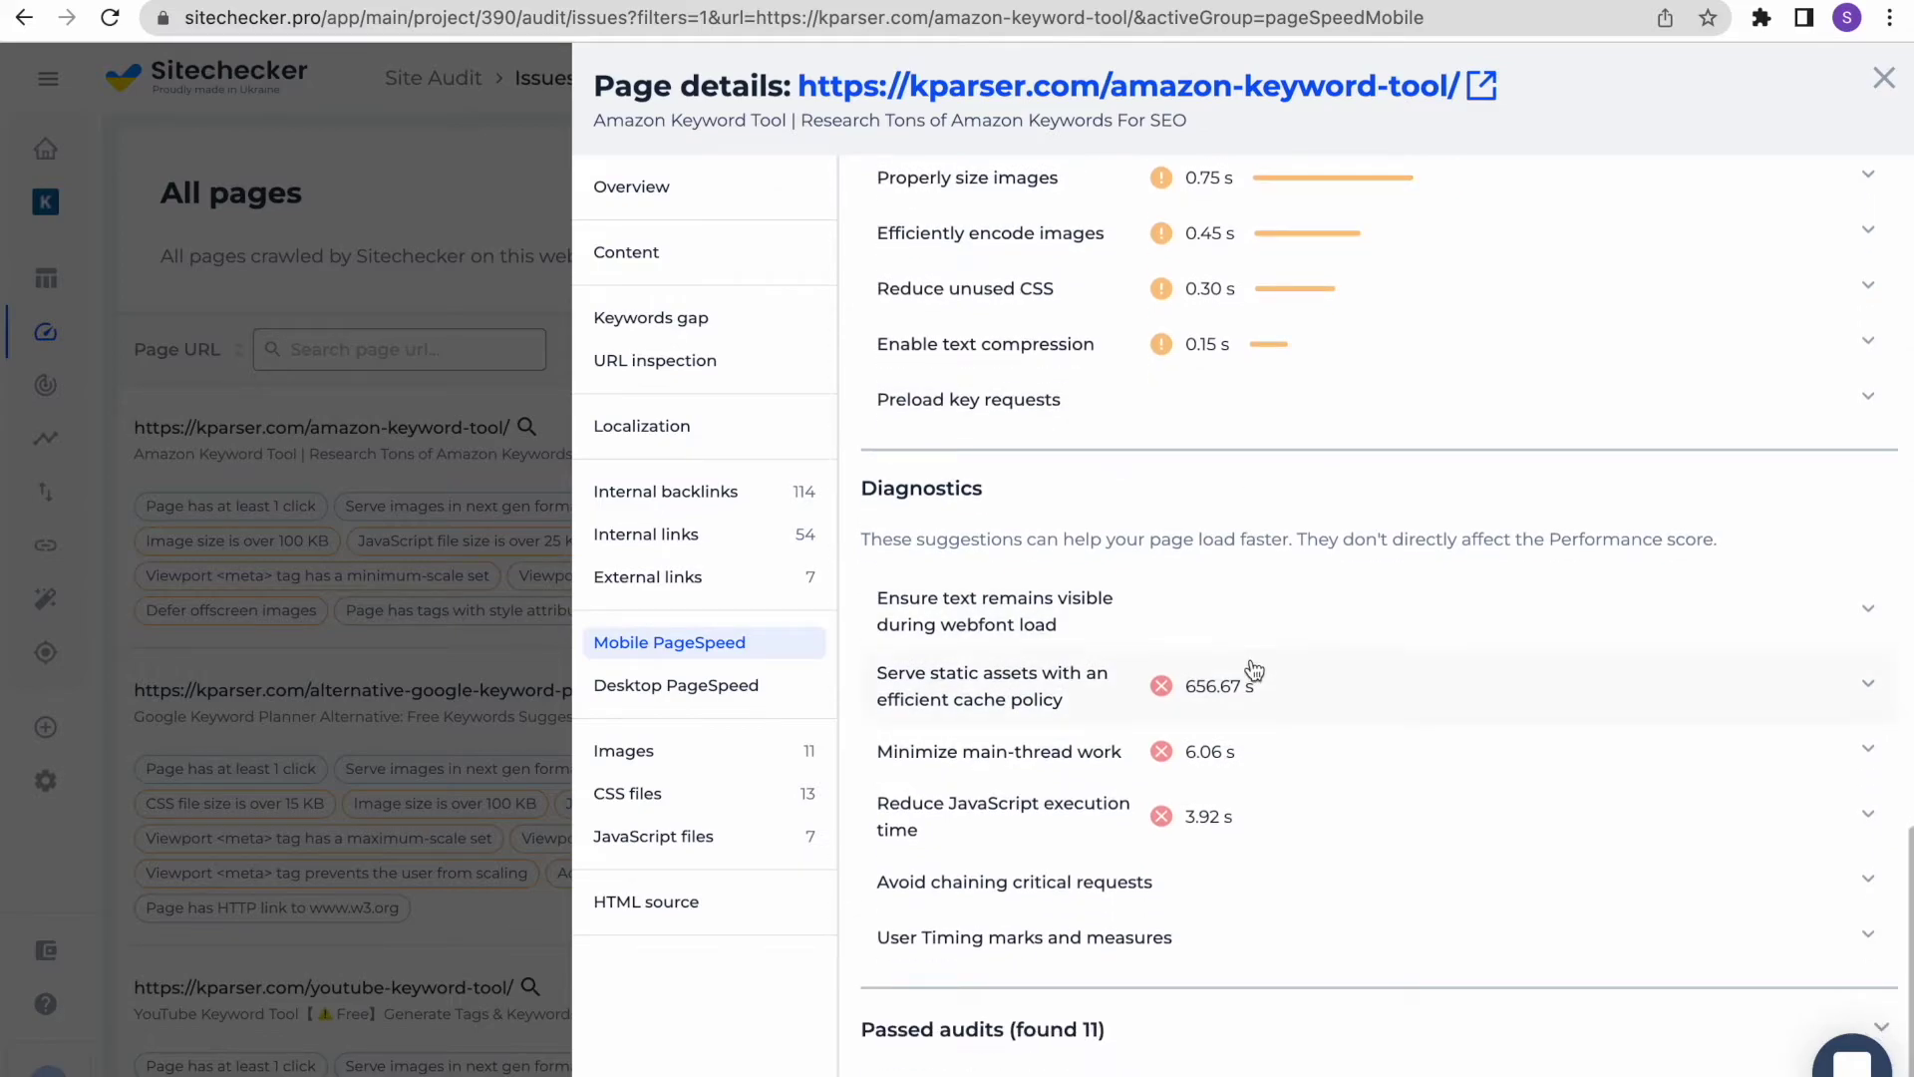
click(1253, 669)
scroll(1250, 655, down, 3)
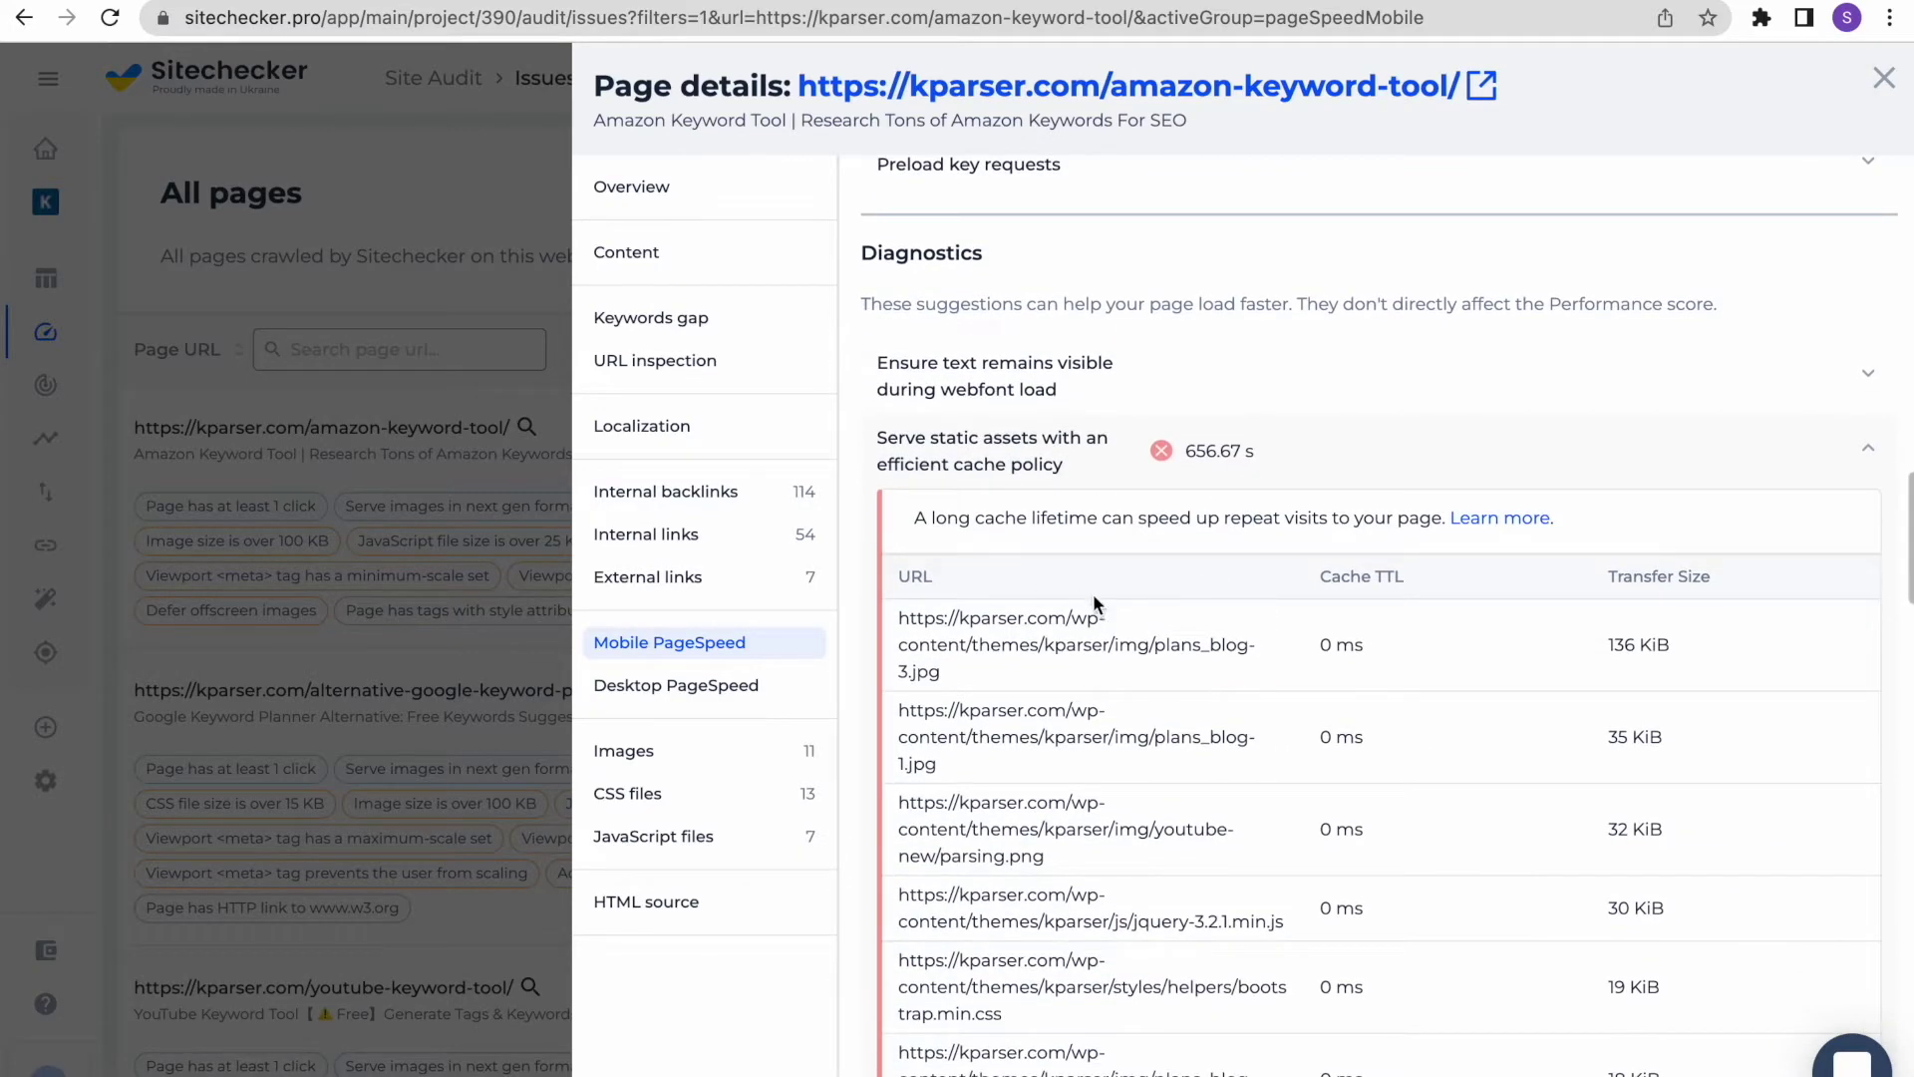
click(697, 751)
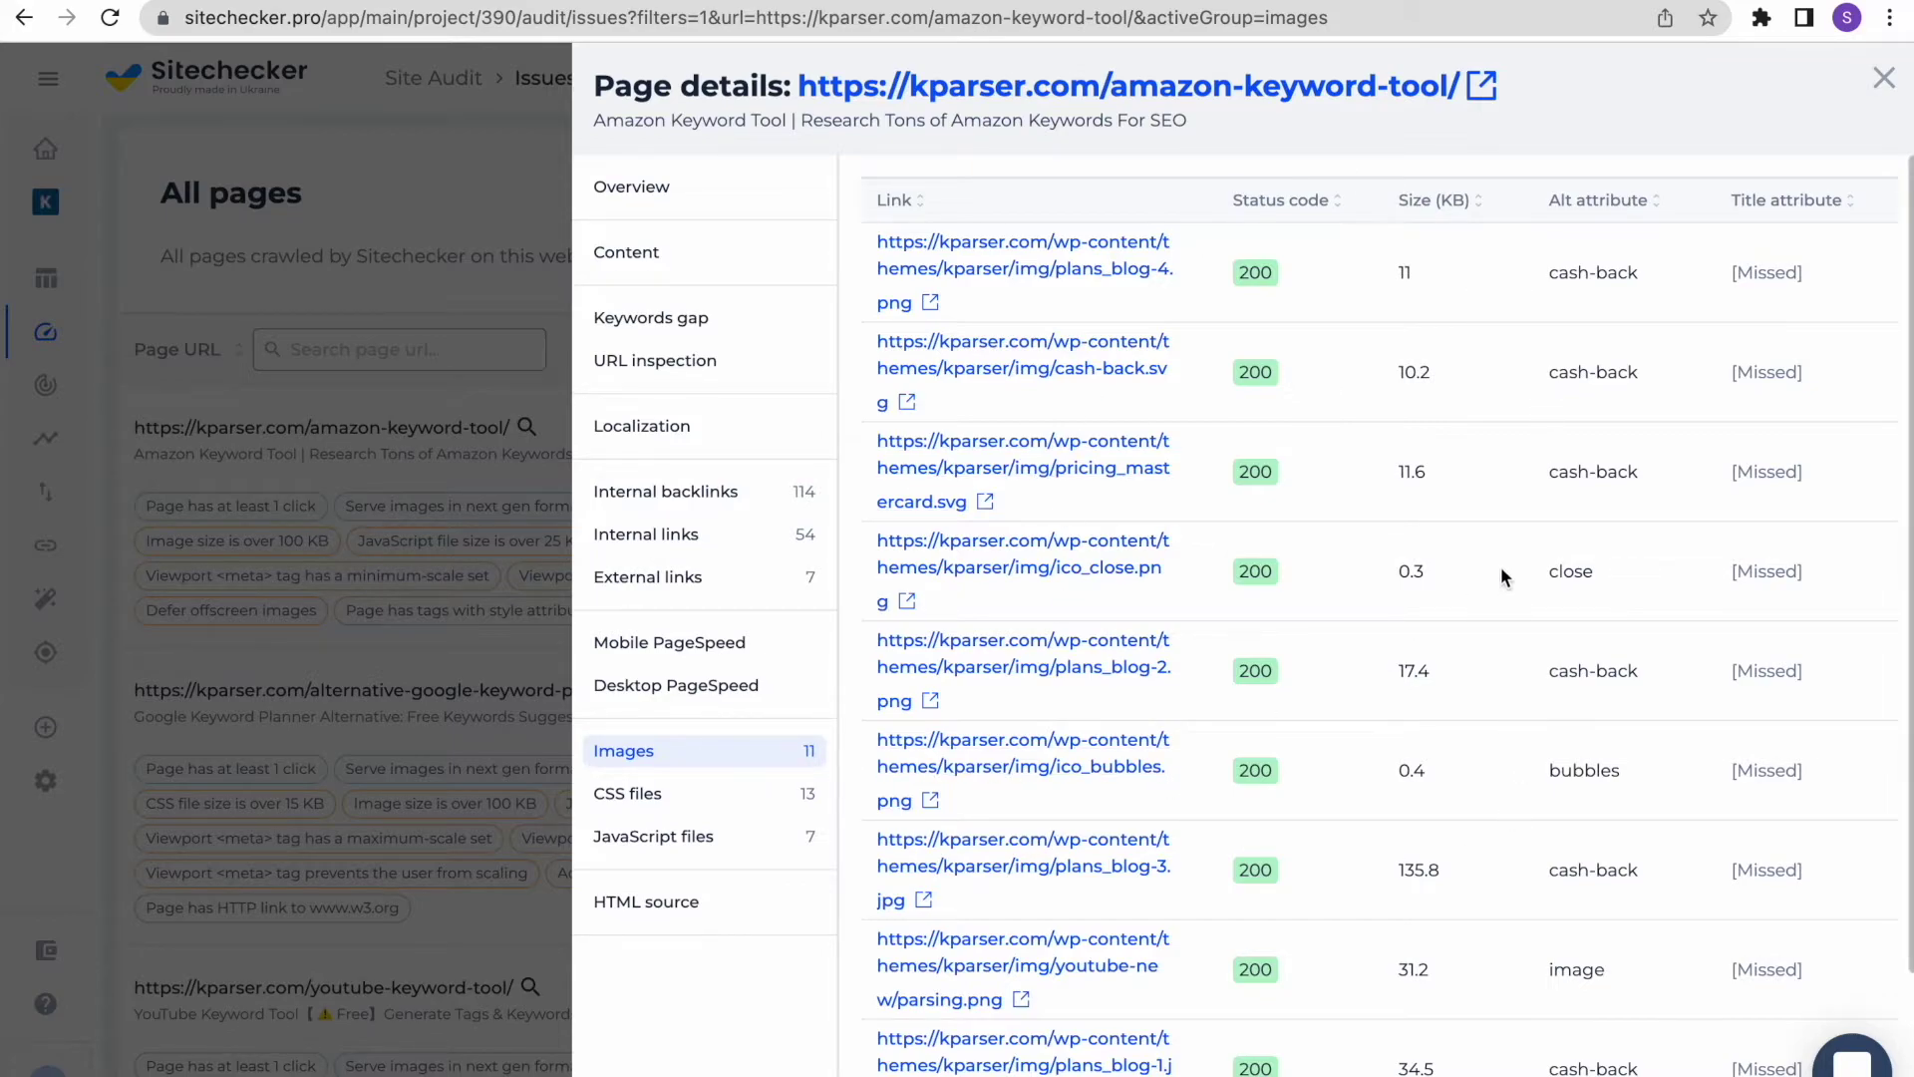
Scroll the Images table, then view the CSS files and the 7 JavaScript files lists.
scroll(1476, 545, down, 2)
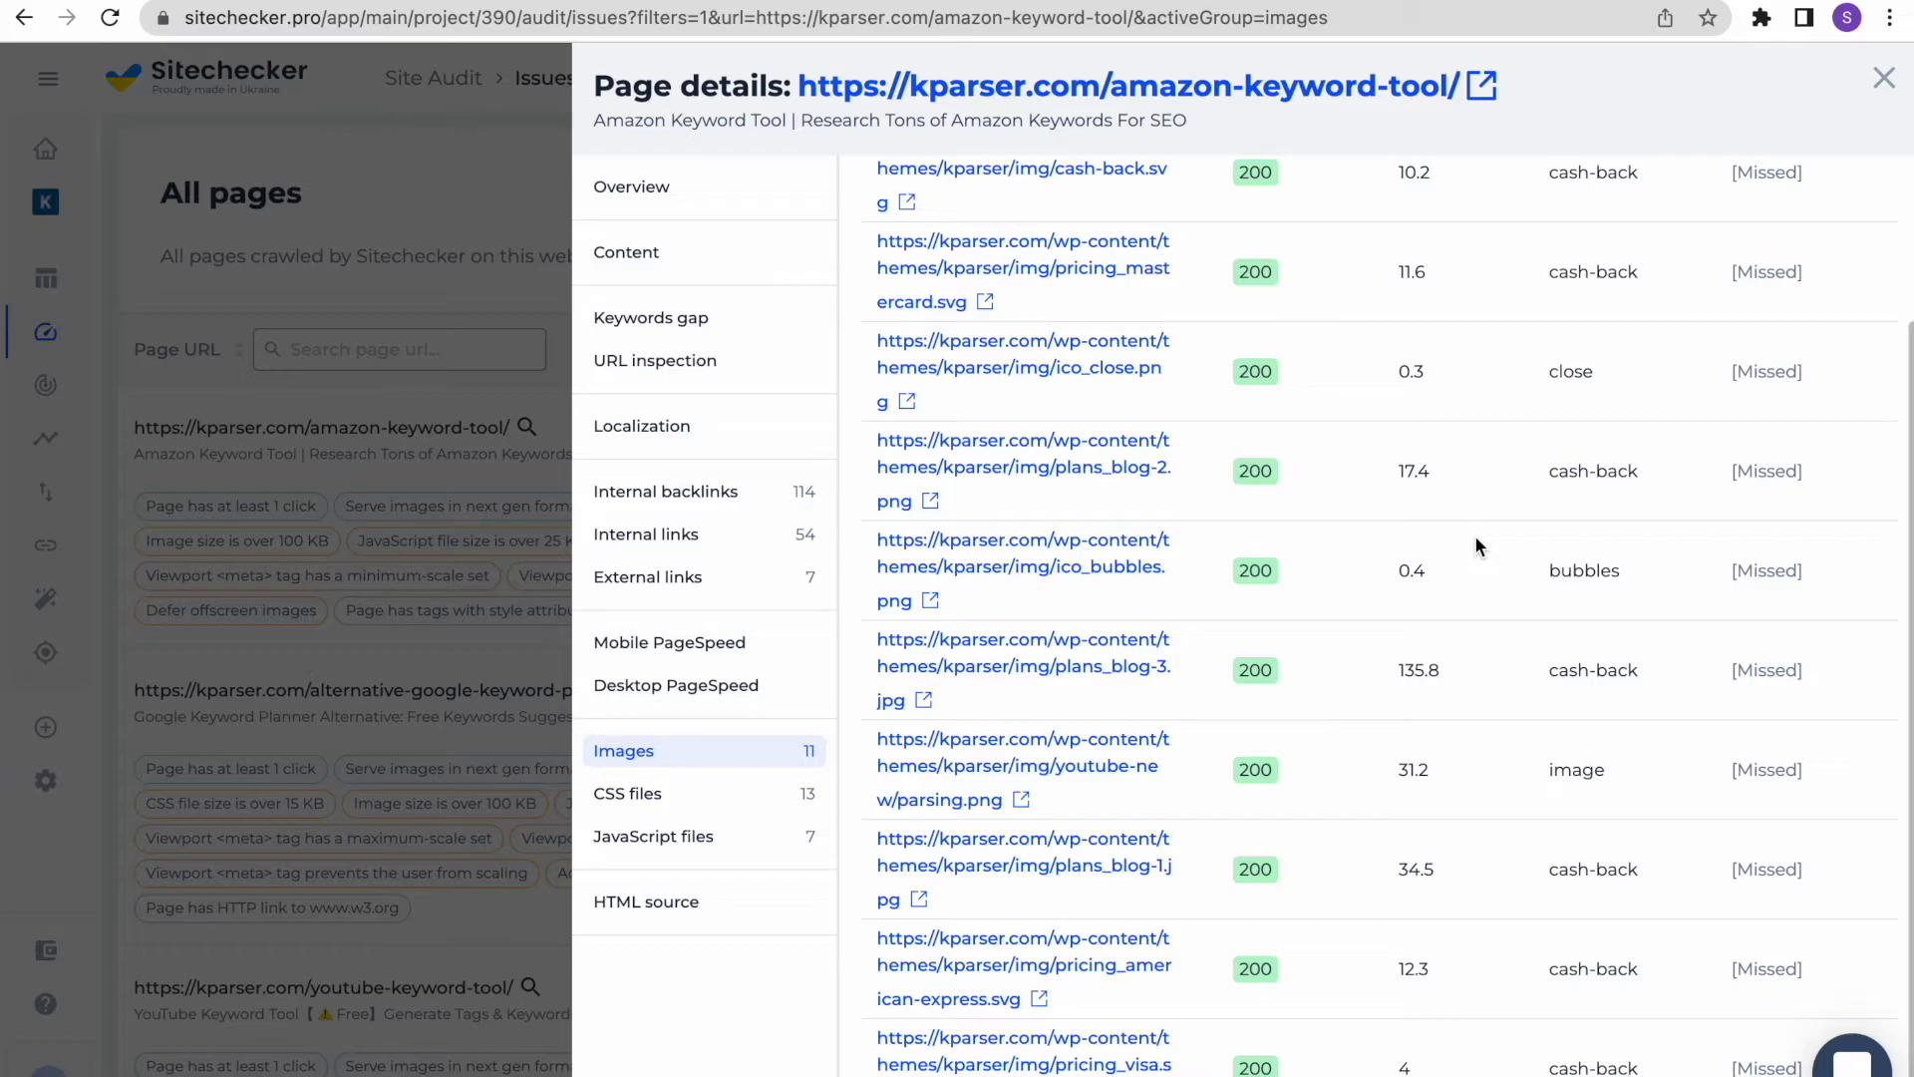
click(755, 796)
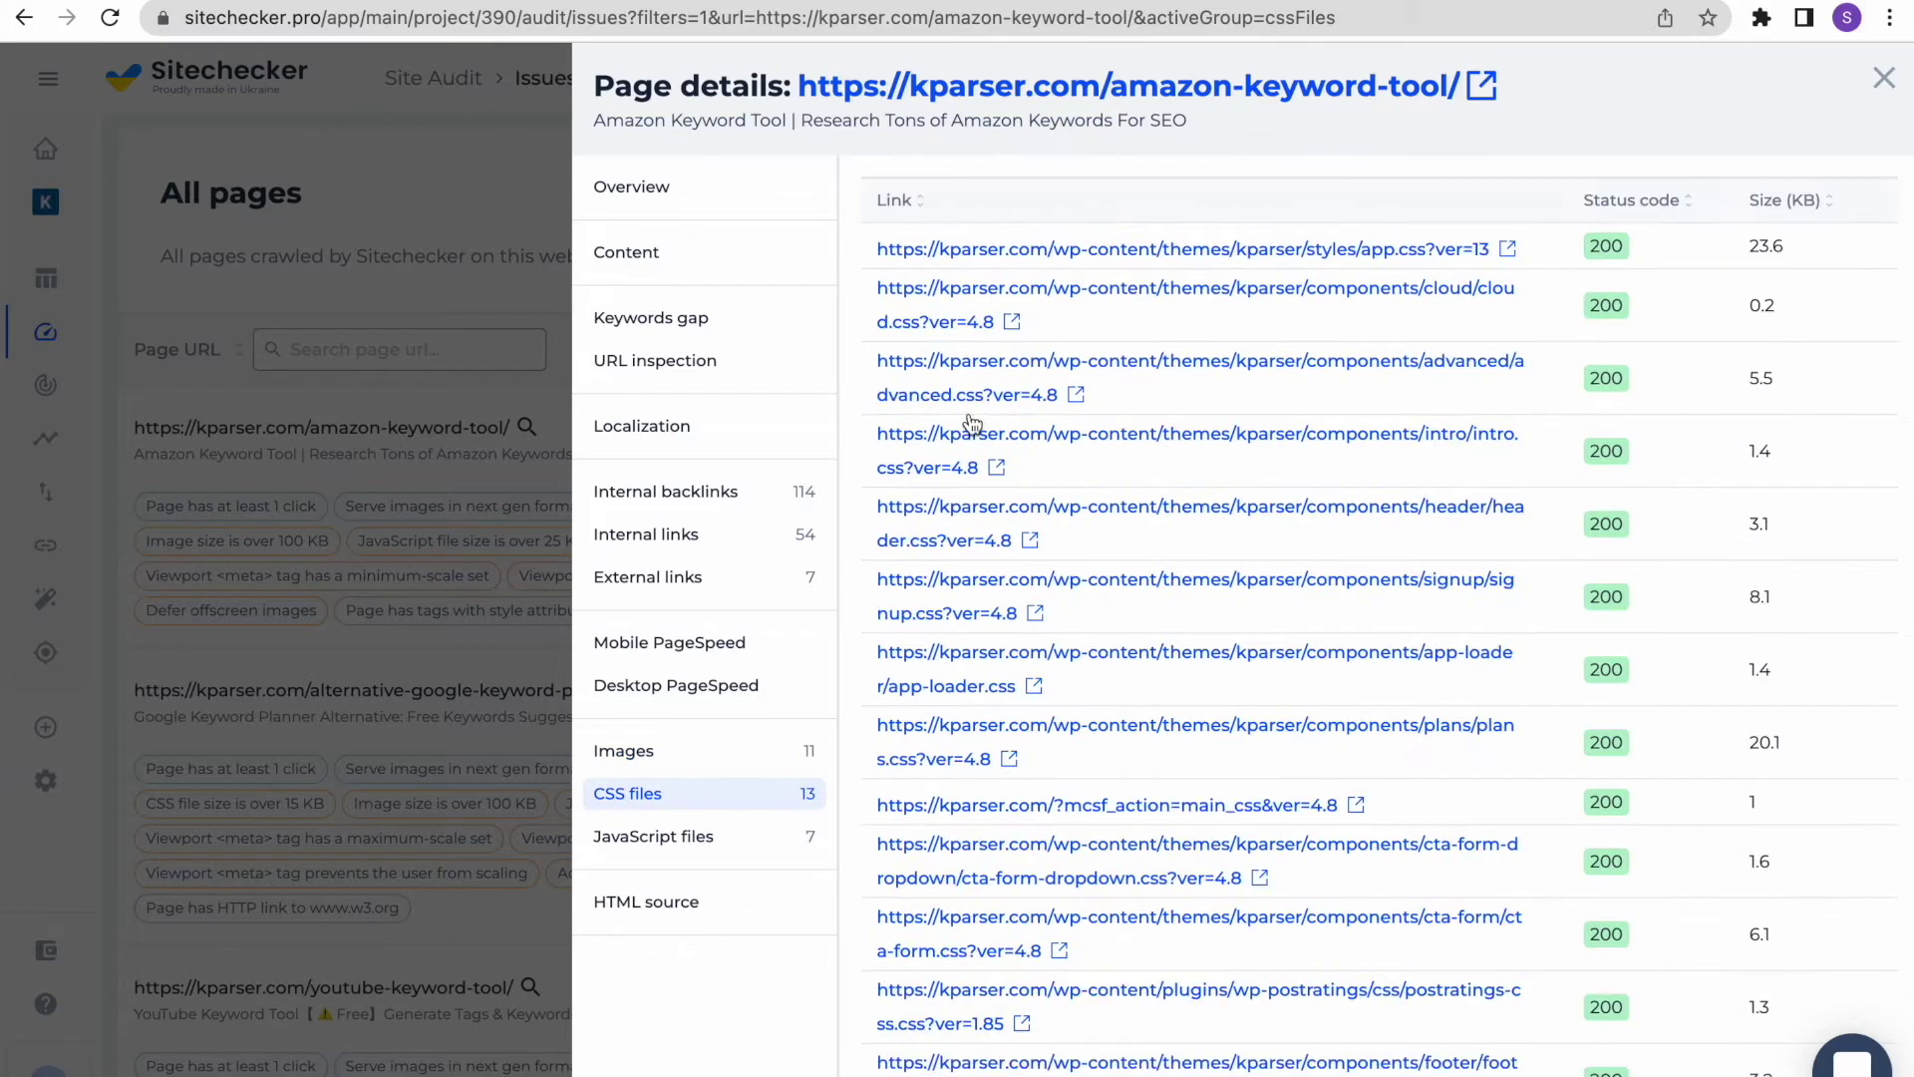
click(712, 847)
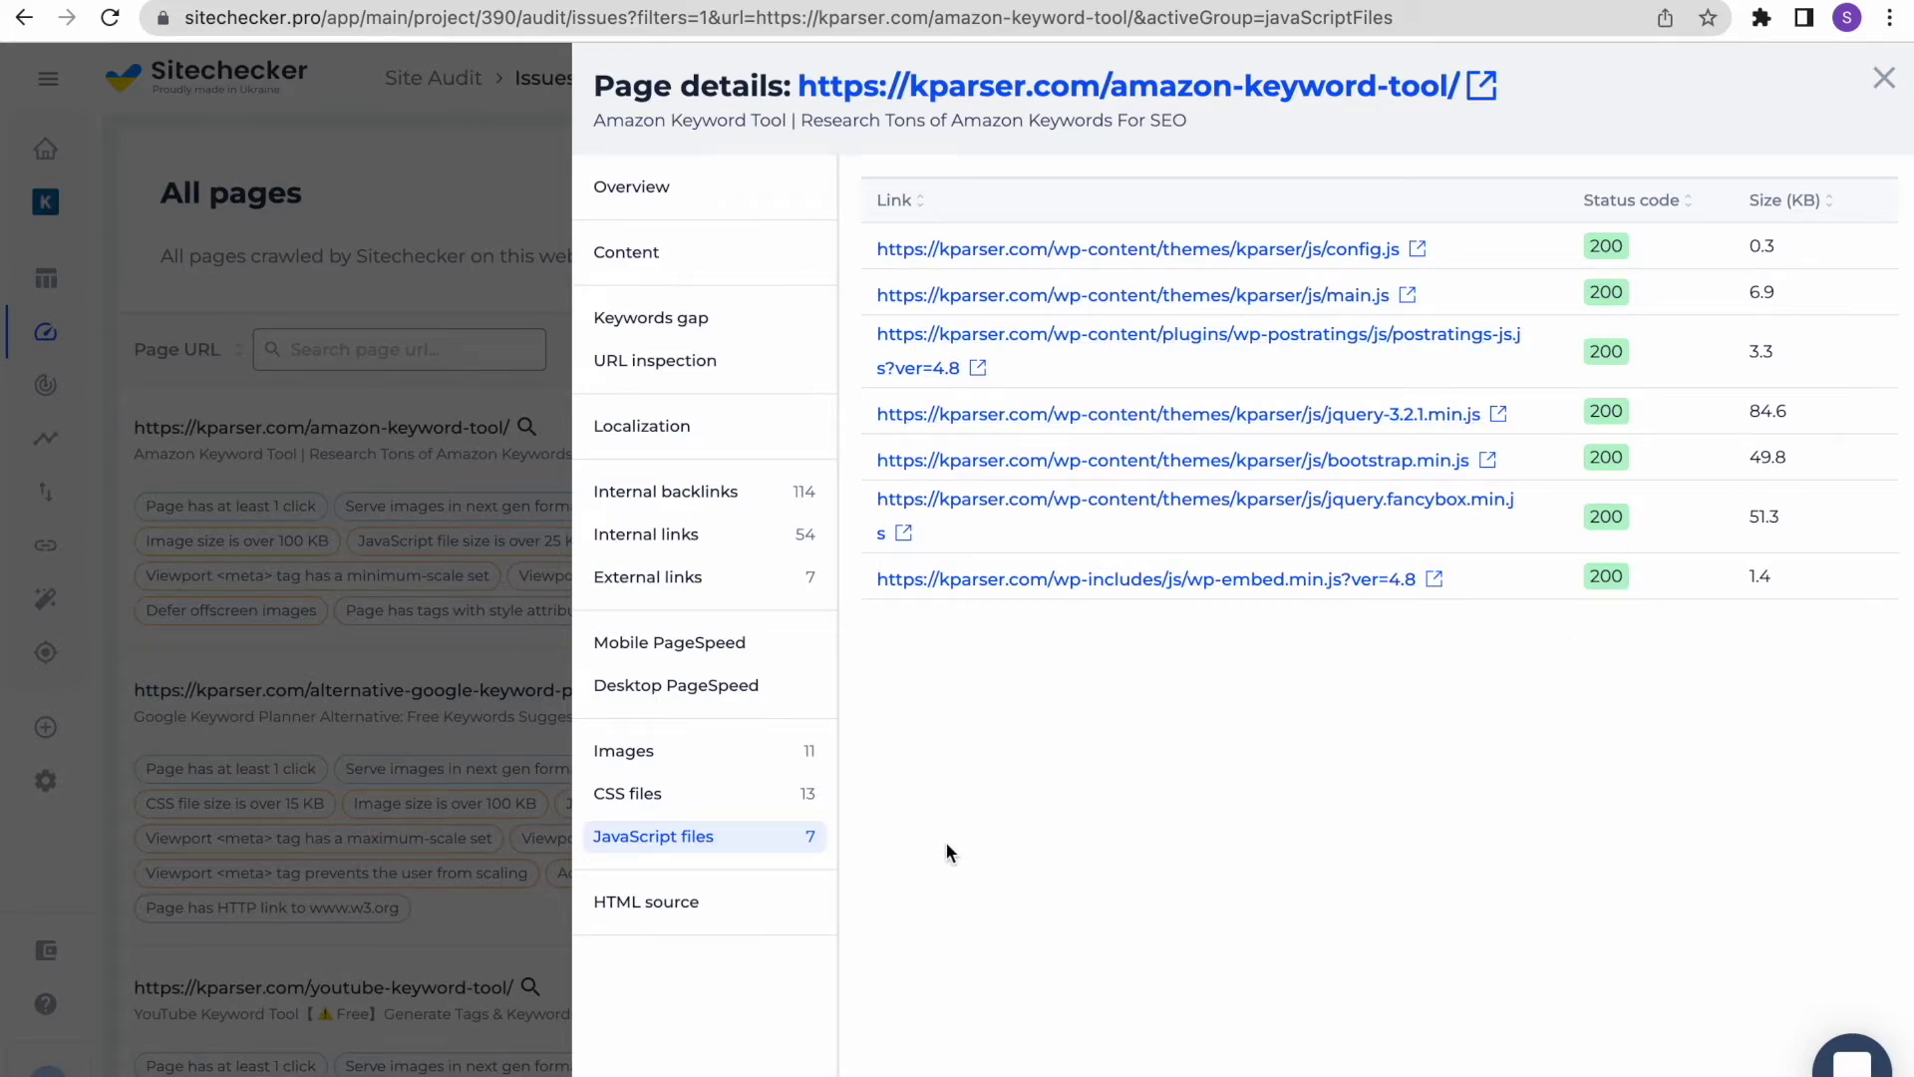
Scroll through the page's HTML source, then search it for 'meta' to highlight the meta tags.
click(740, 905)
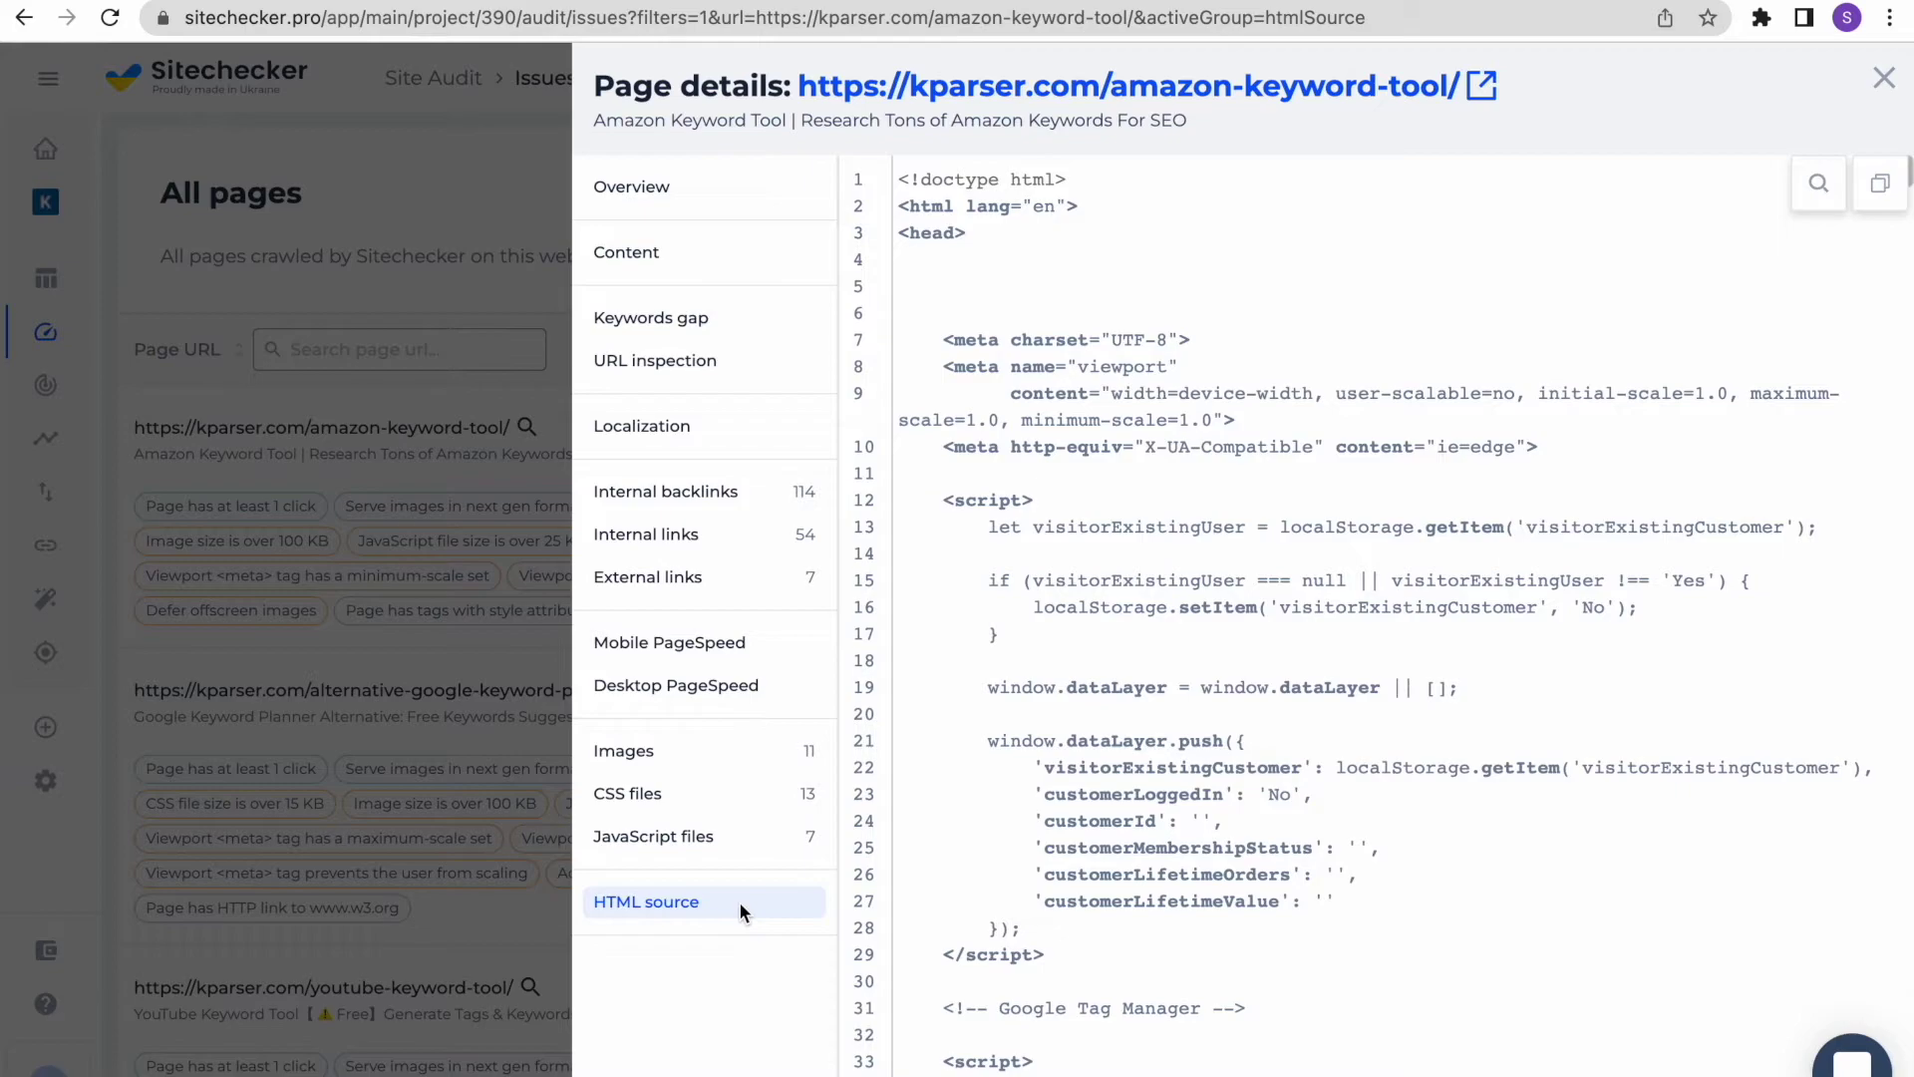
scroll(1527, 312, down, 12)
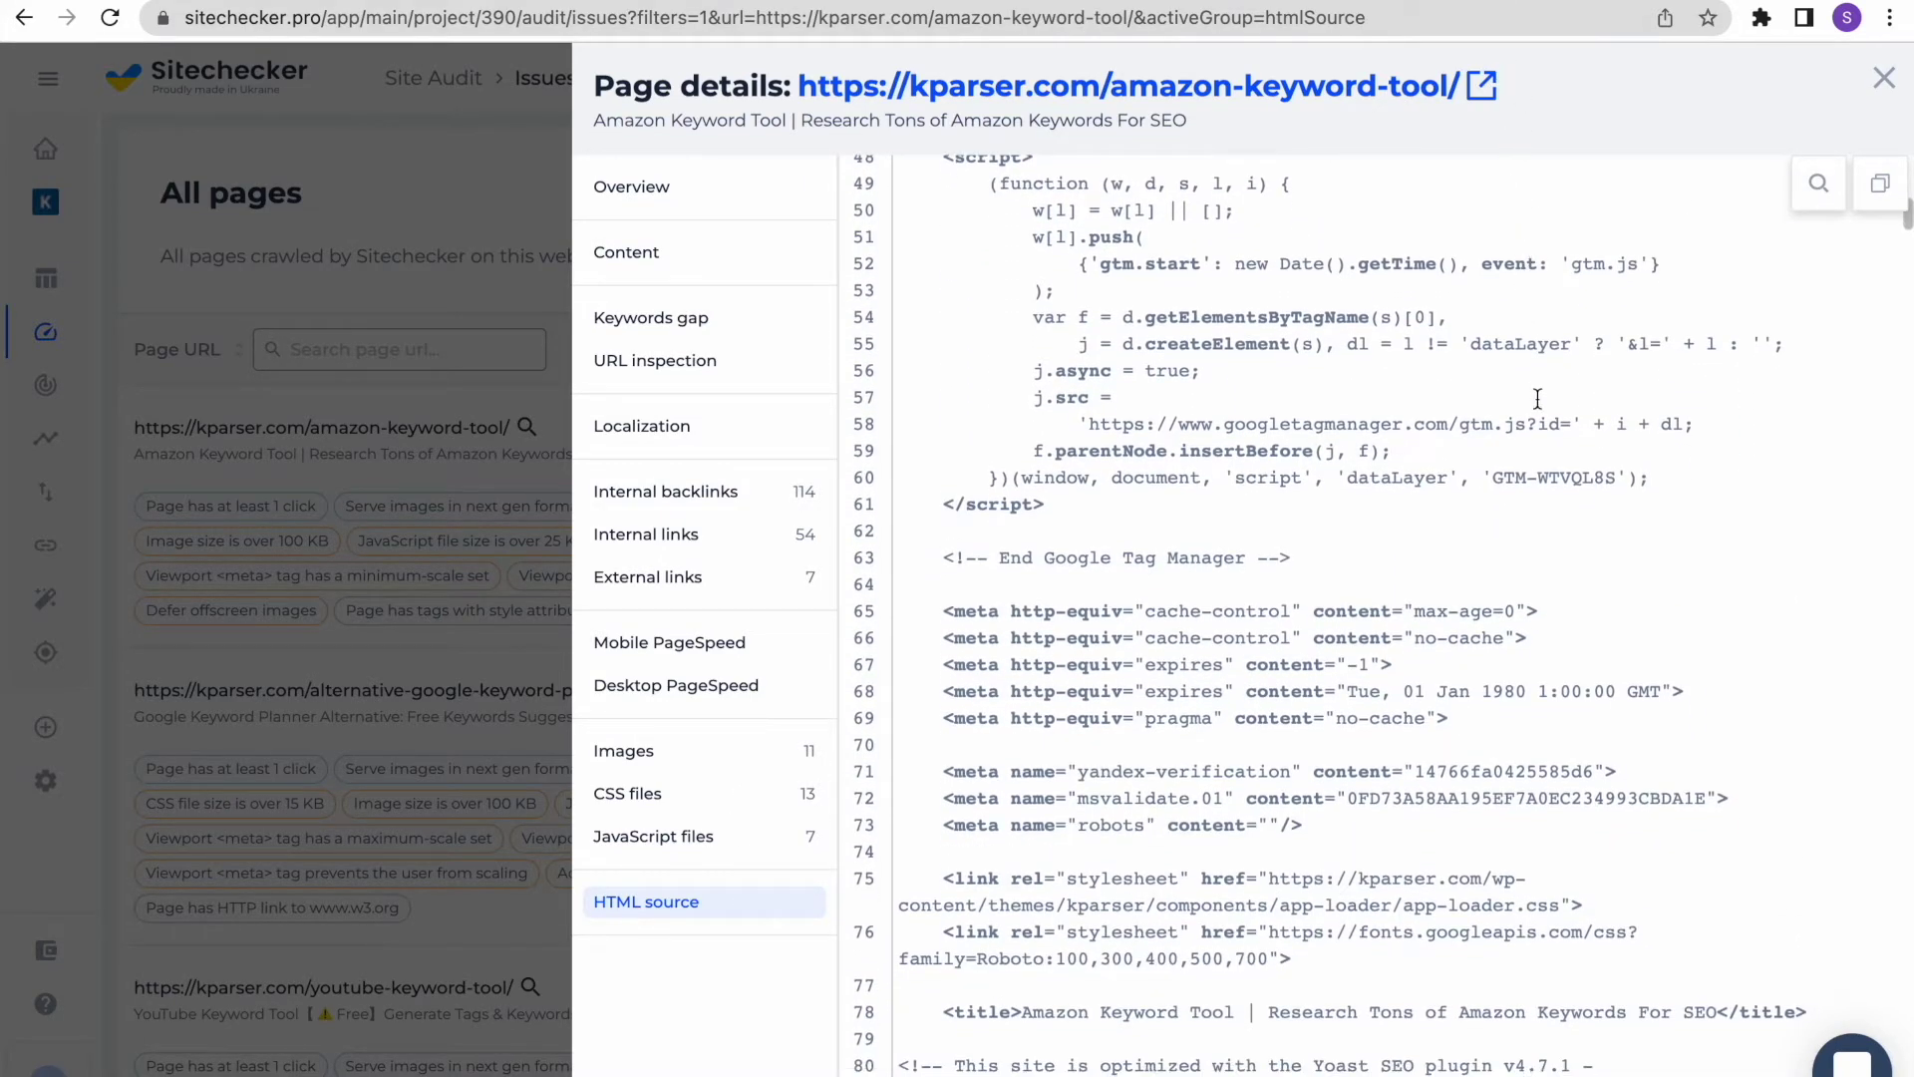
scroll(1537, 399, down, 10)
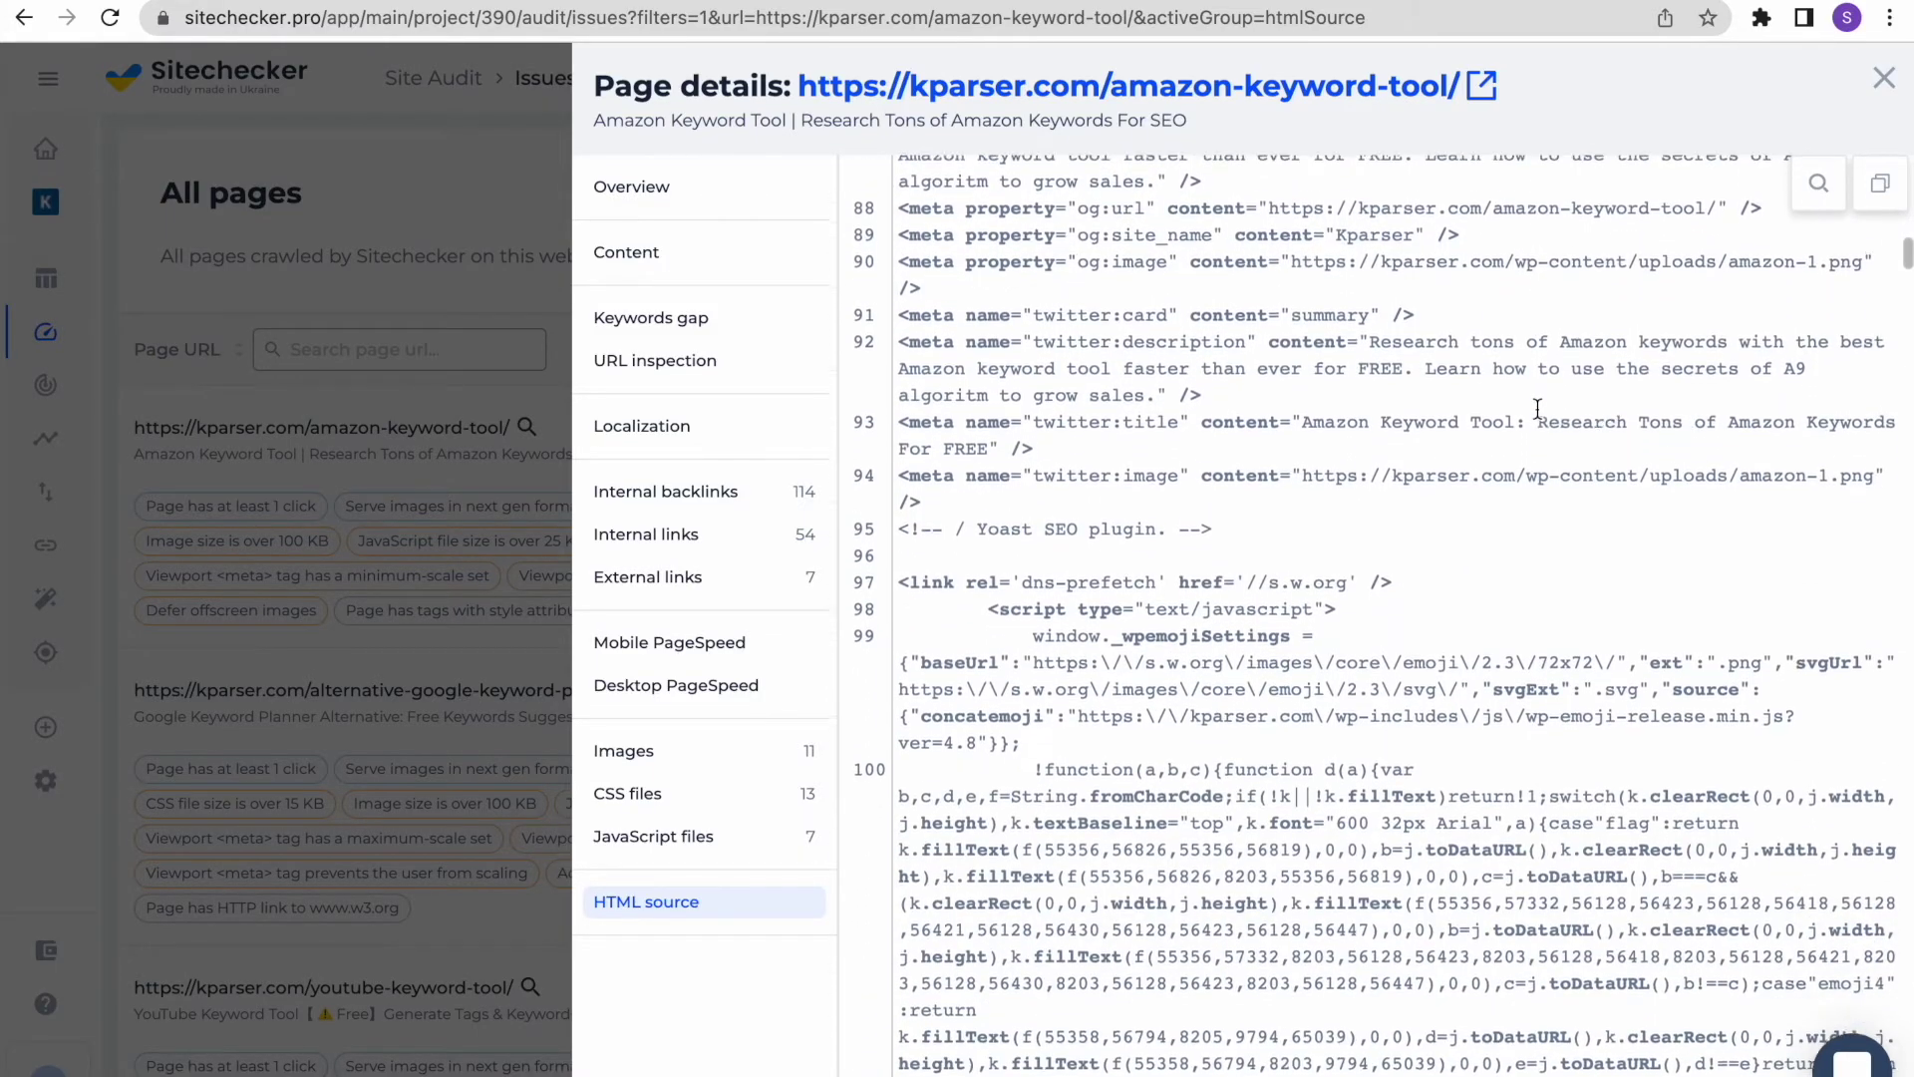
scroll(1537, 409, down, 6)
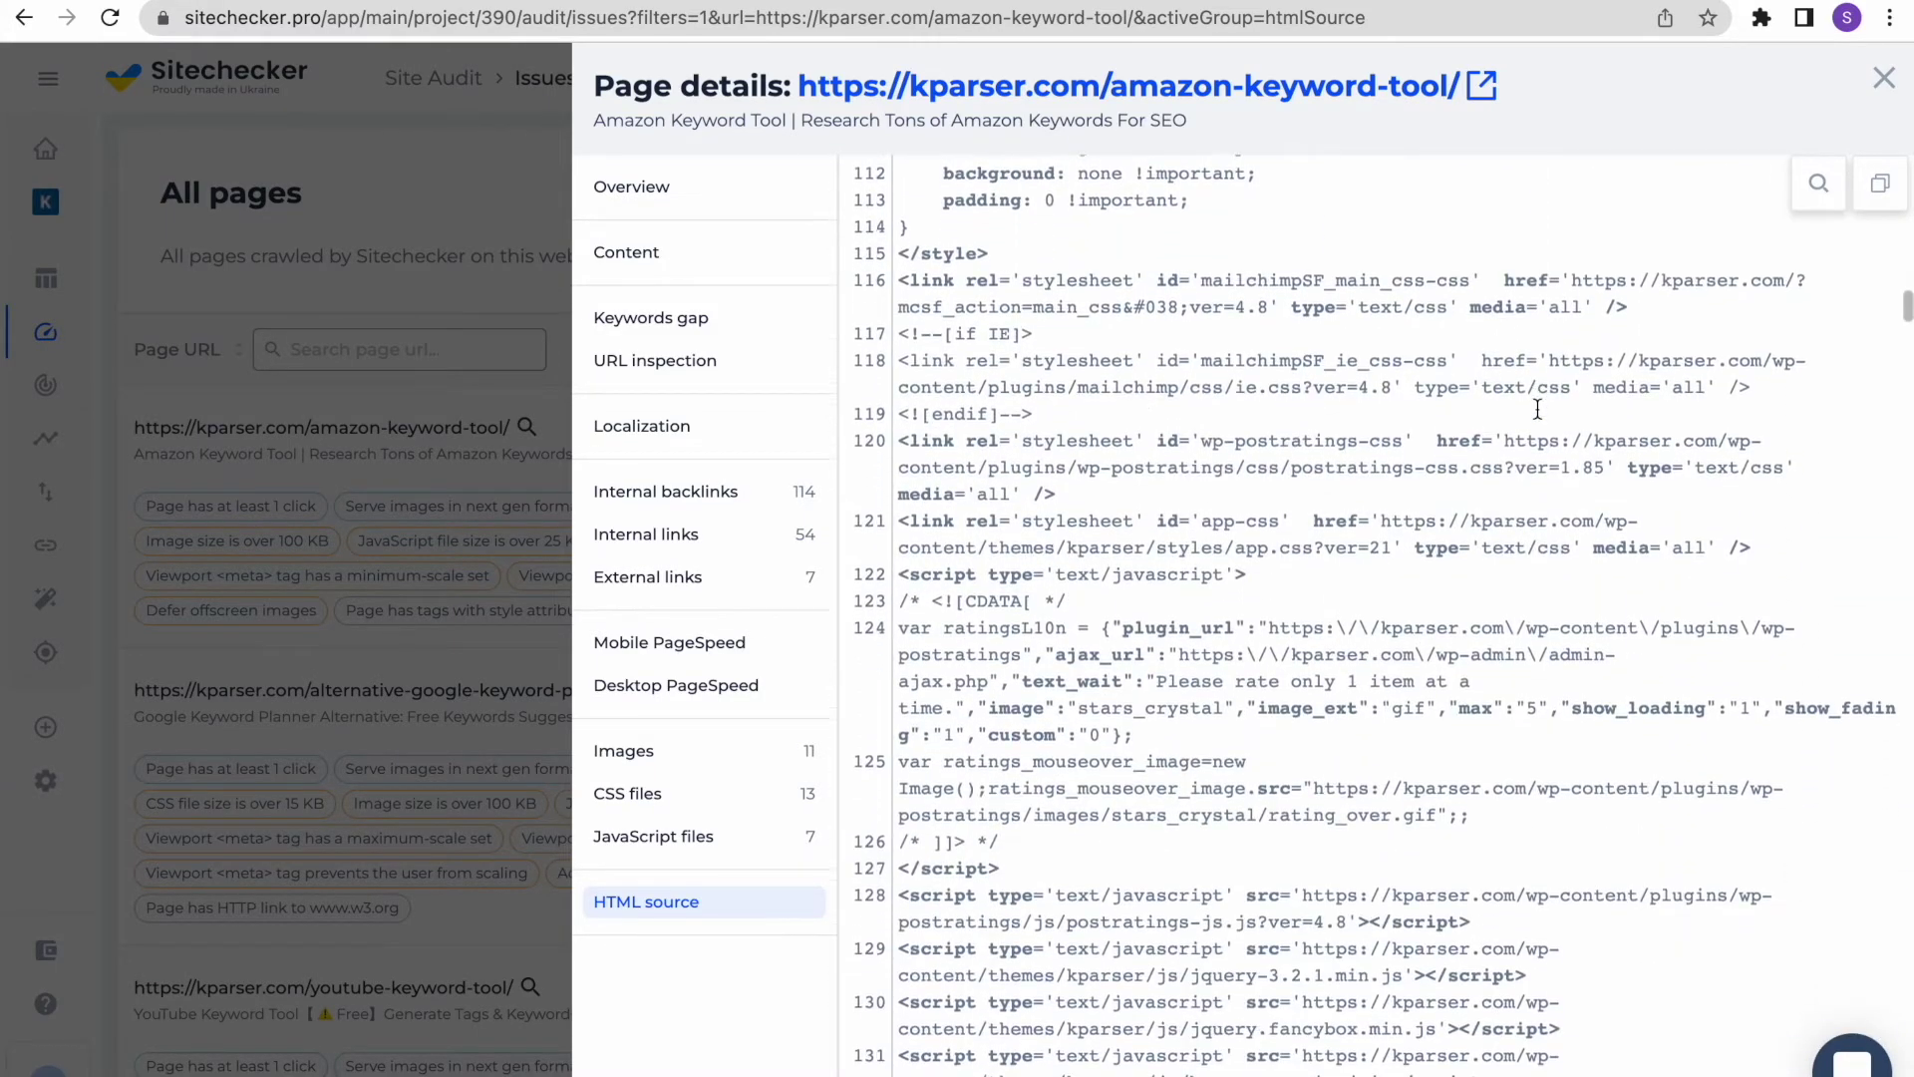
scroll(1537, 409, up, 20)
scroll(1537, 408, up, 5)
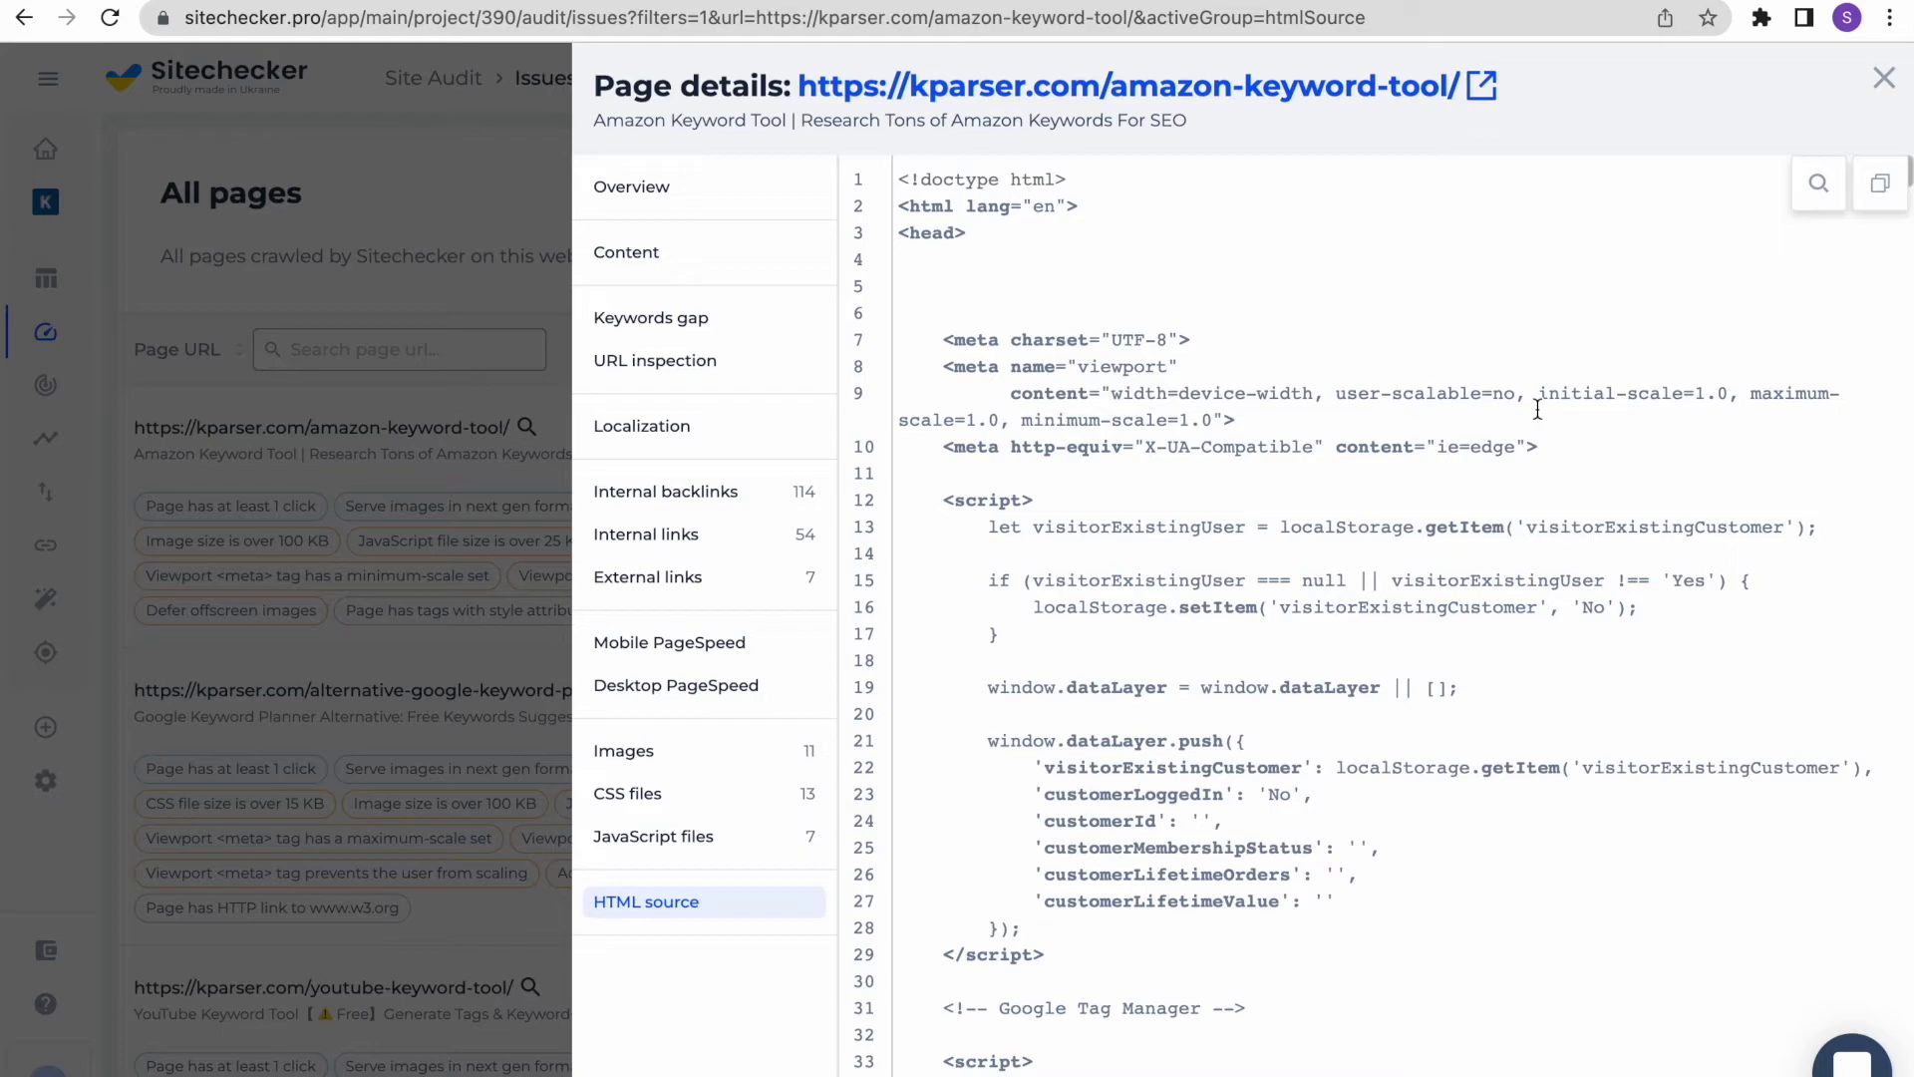
click(1818, 183)
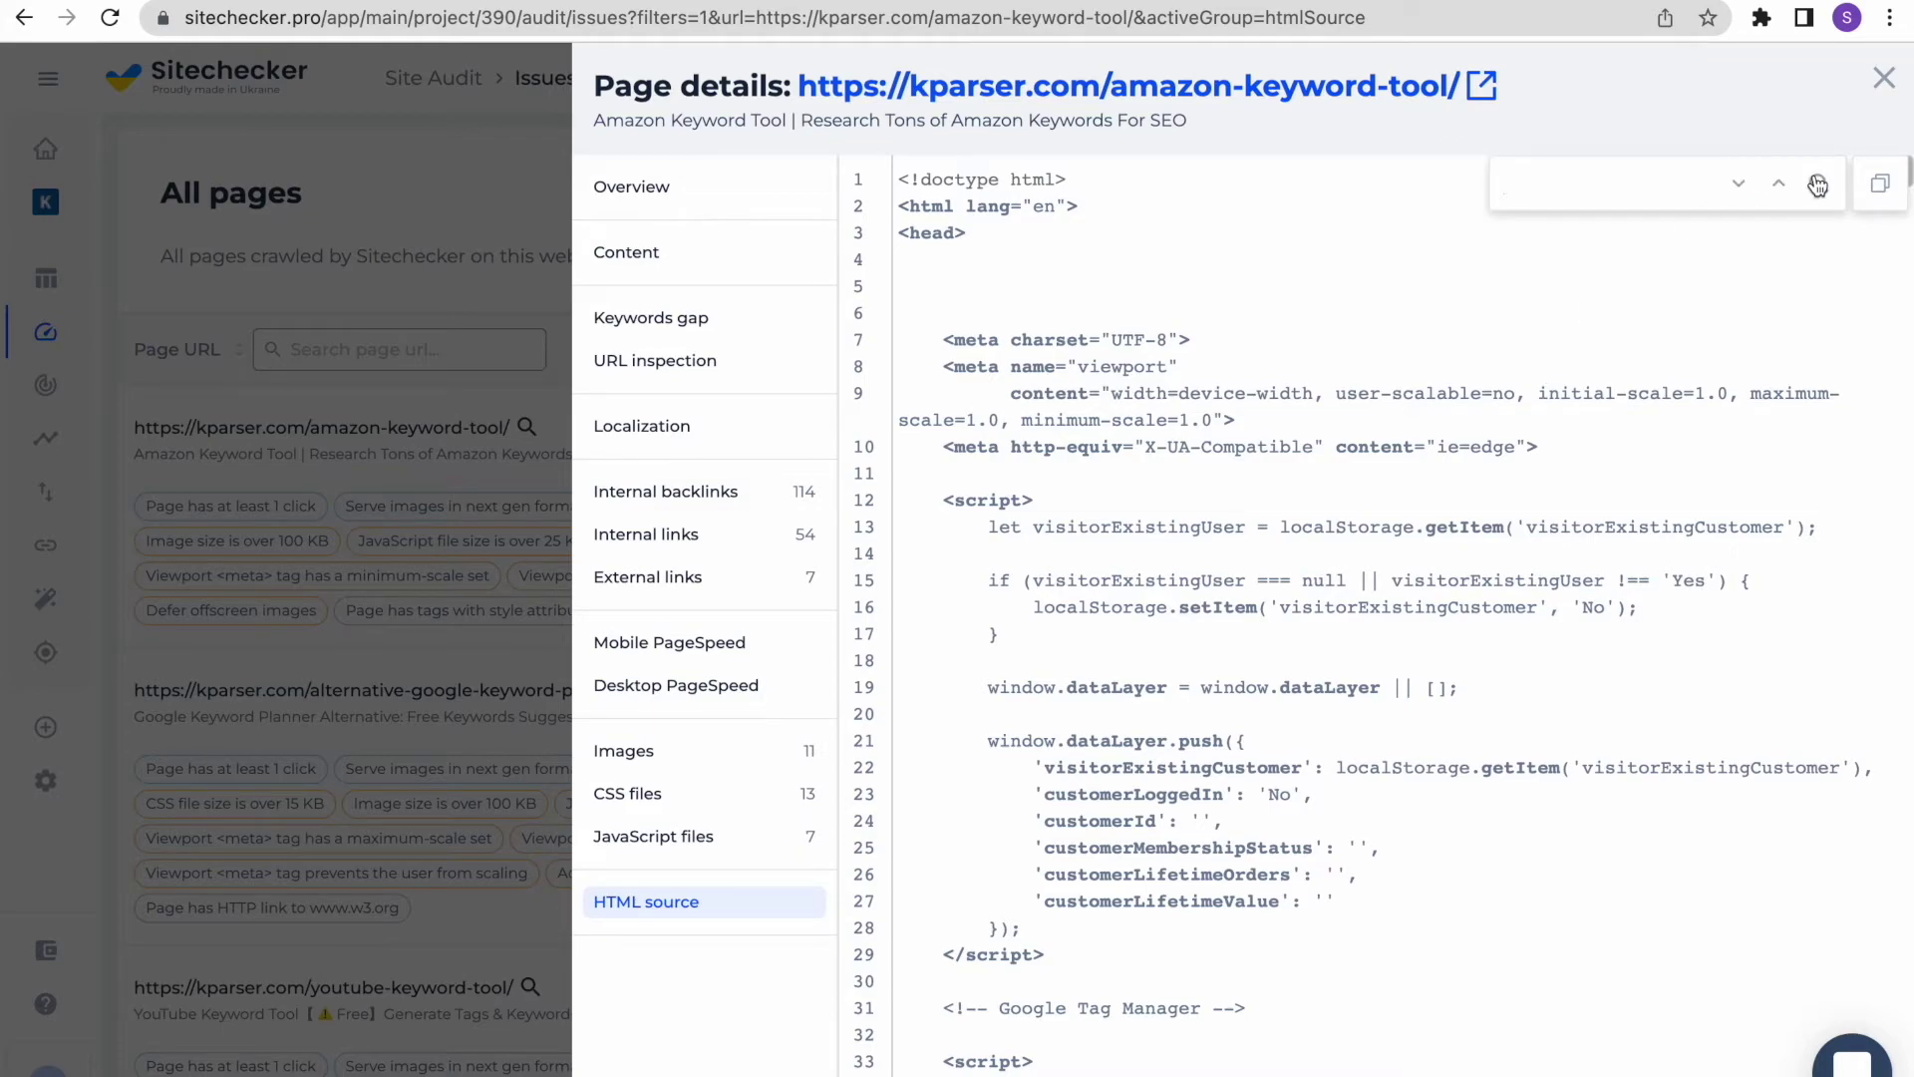
text(meta)
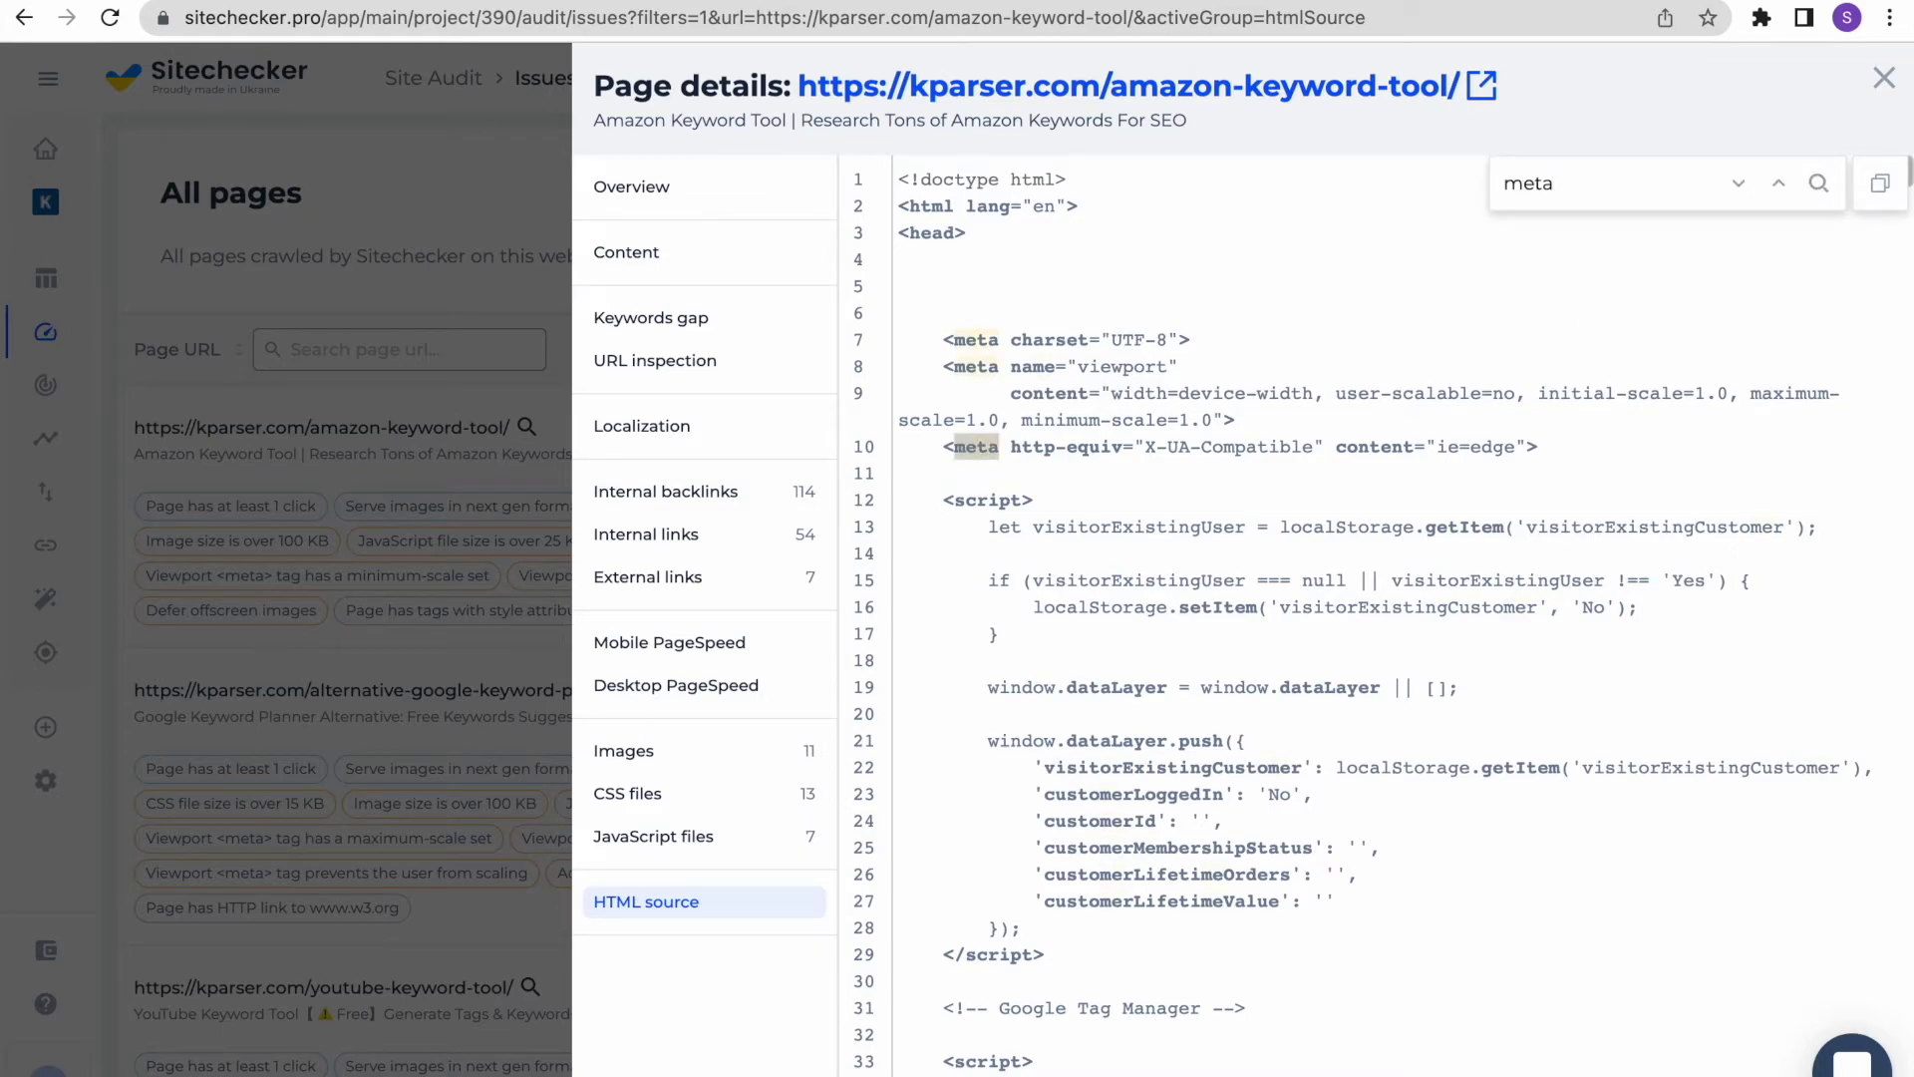